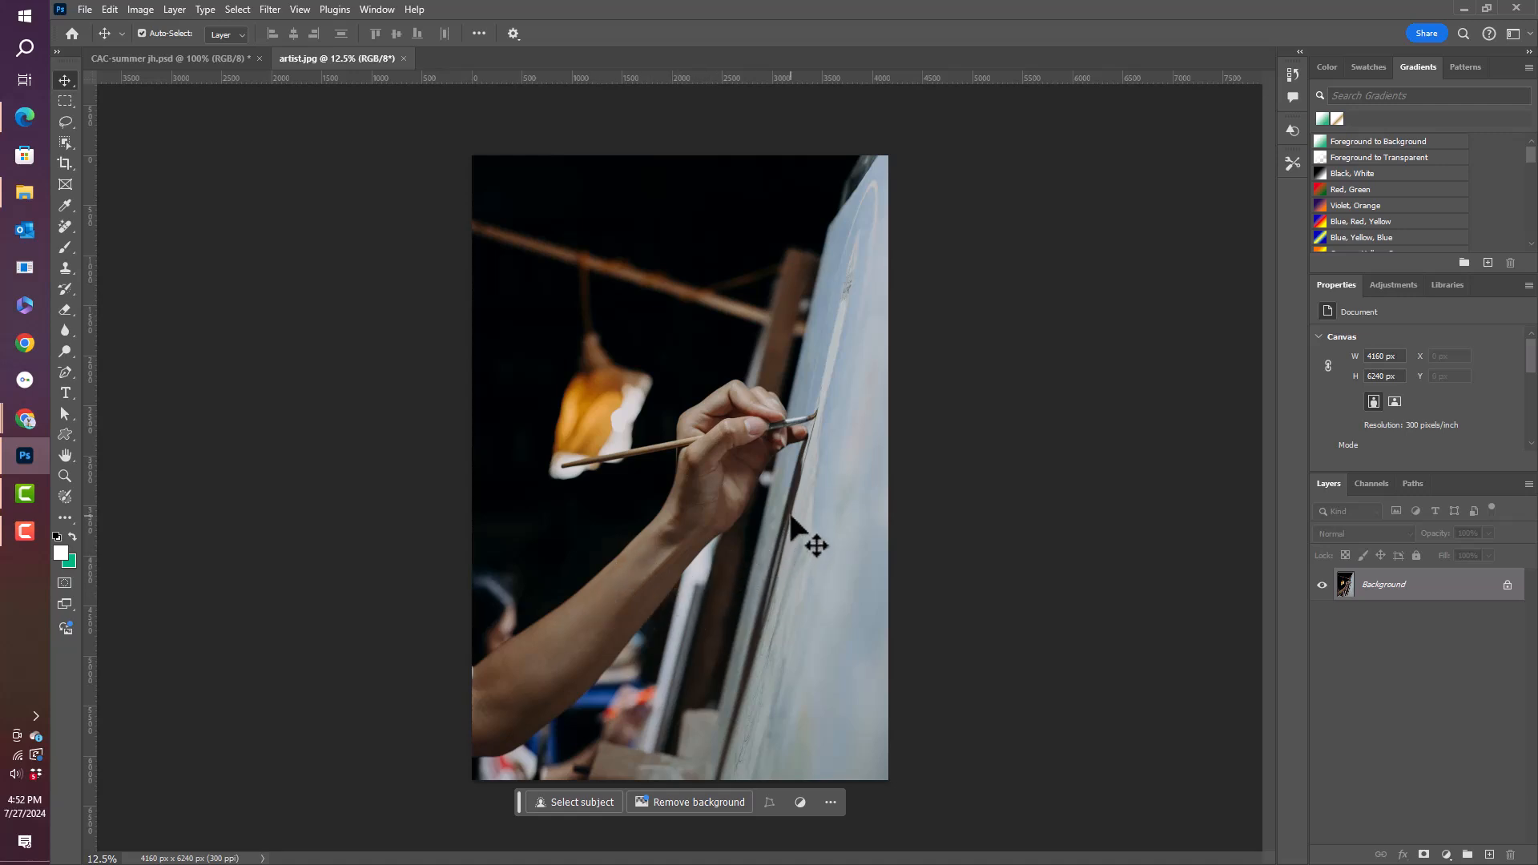
- Try automatic subject selection on the artist photo, and clear the resulting selection
{"action": "left_click", "coordinate": [568, 801]}
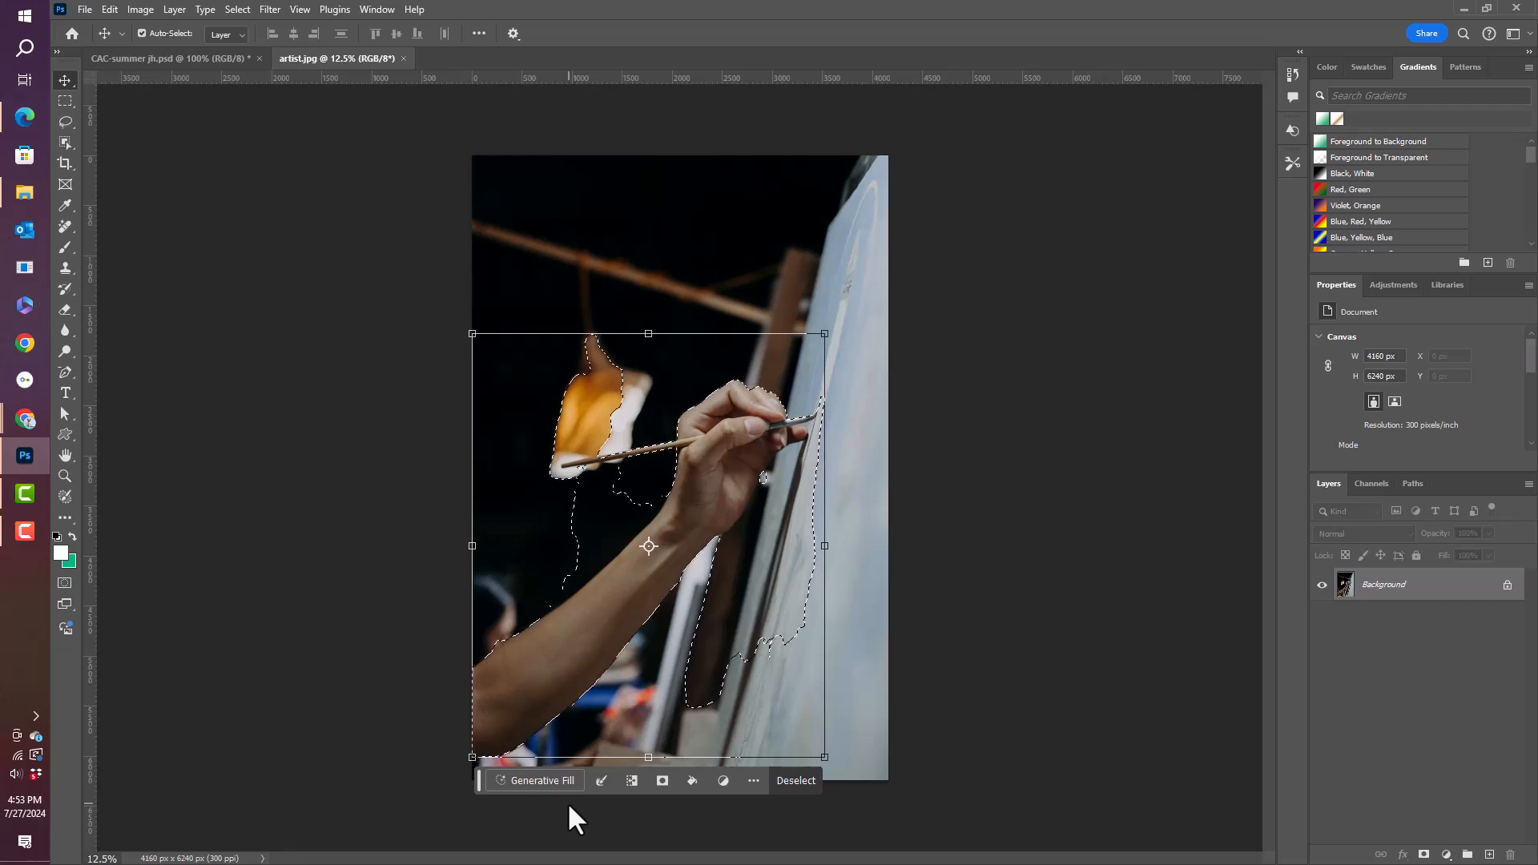
{"action": "left_click", "coordinate": [792, 783]}
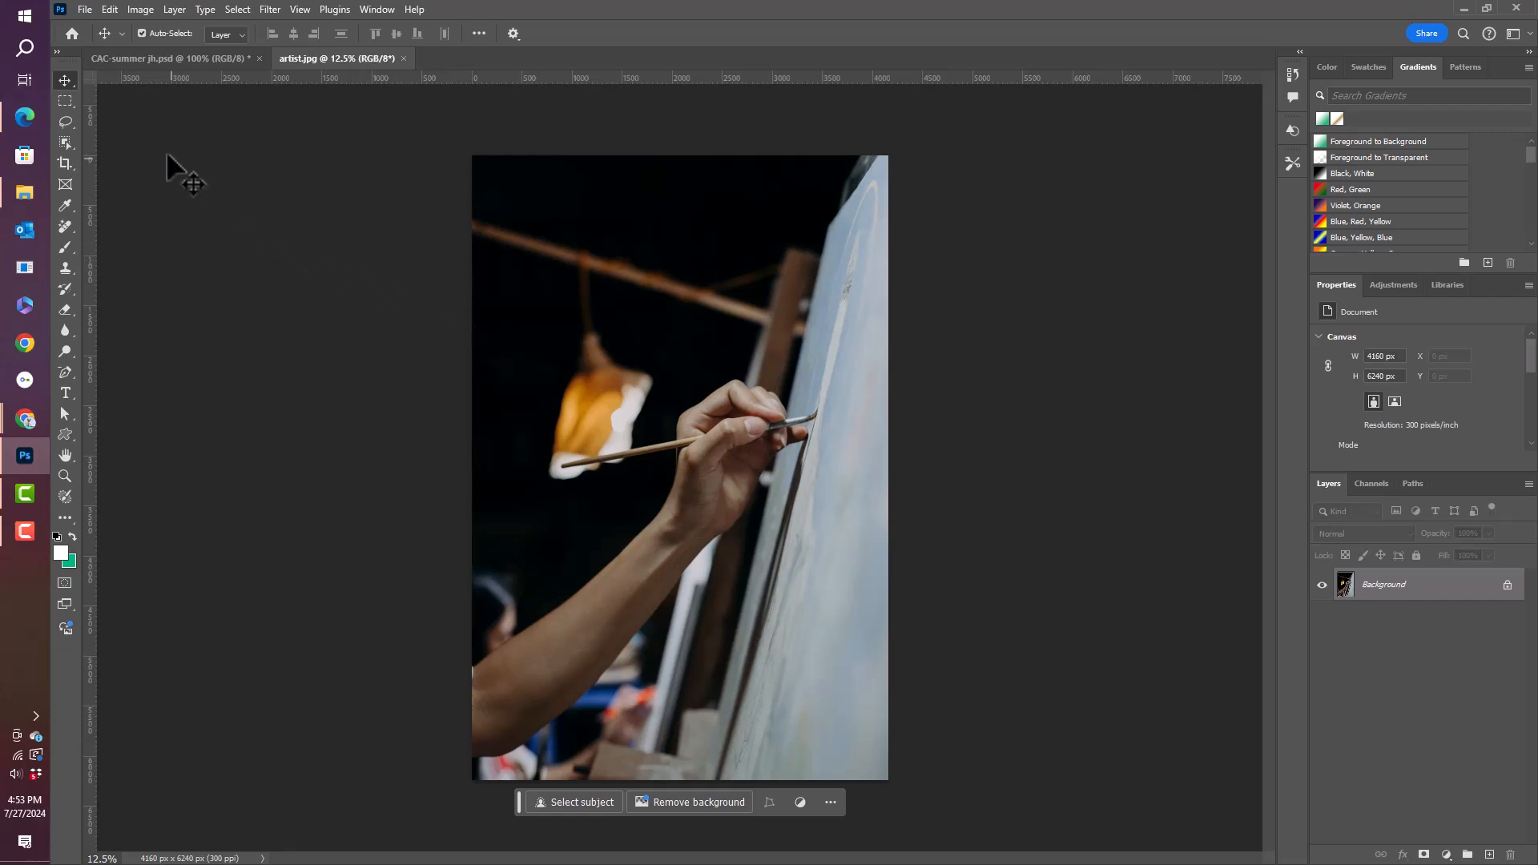
- Use the Object Selection tool with all detected objects shown to select the painter's hand and arm
{"action": "left_click", "coordinate": [65, 141]}
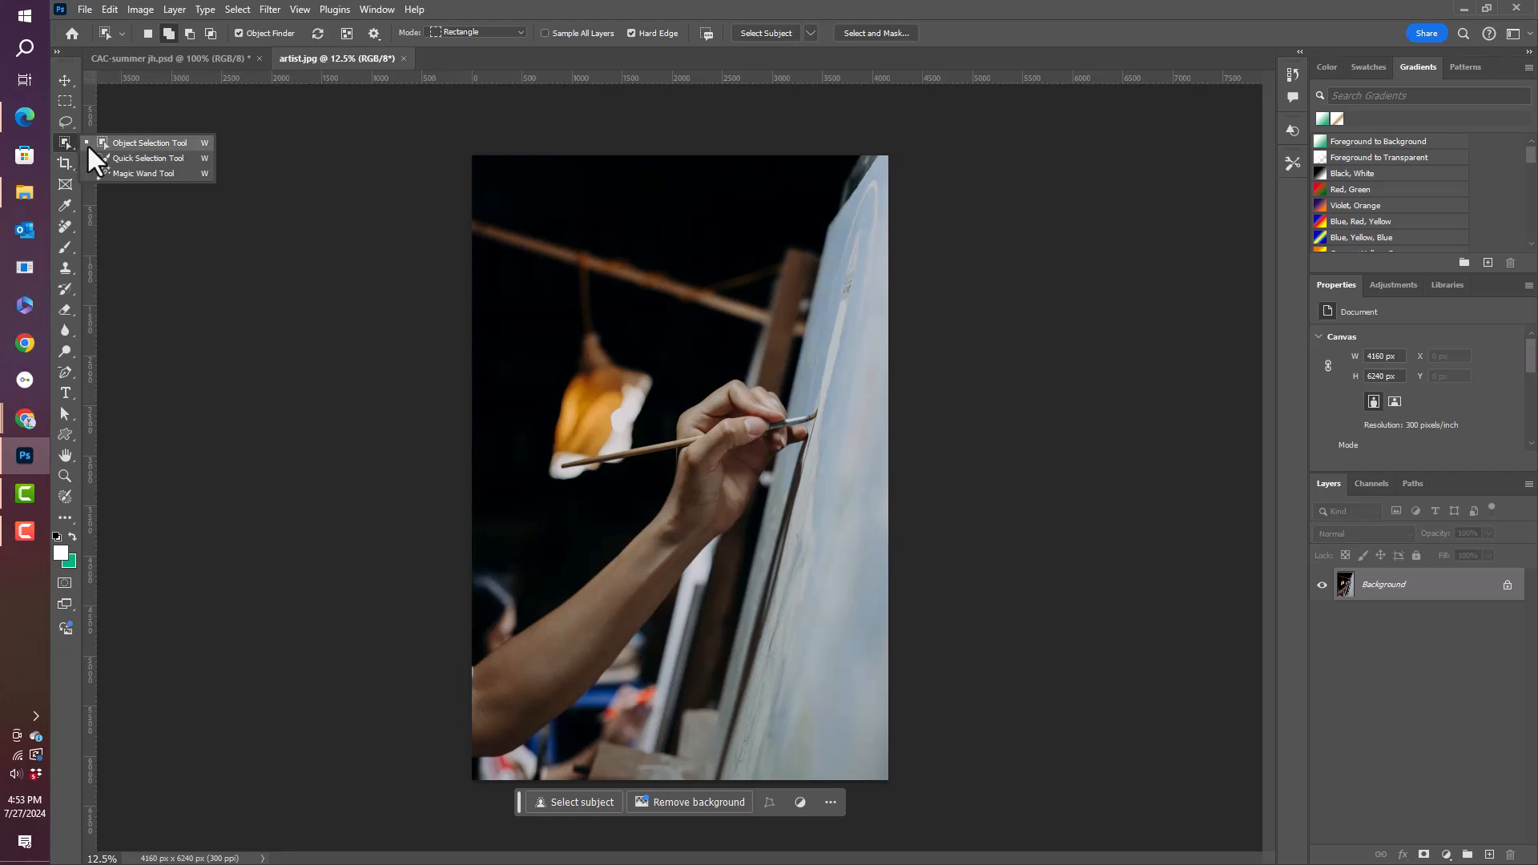
{"action": "left_click", "coordinate": [100, 142]}
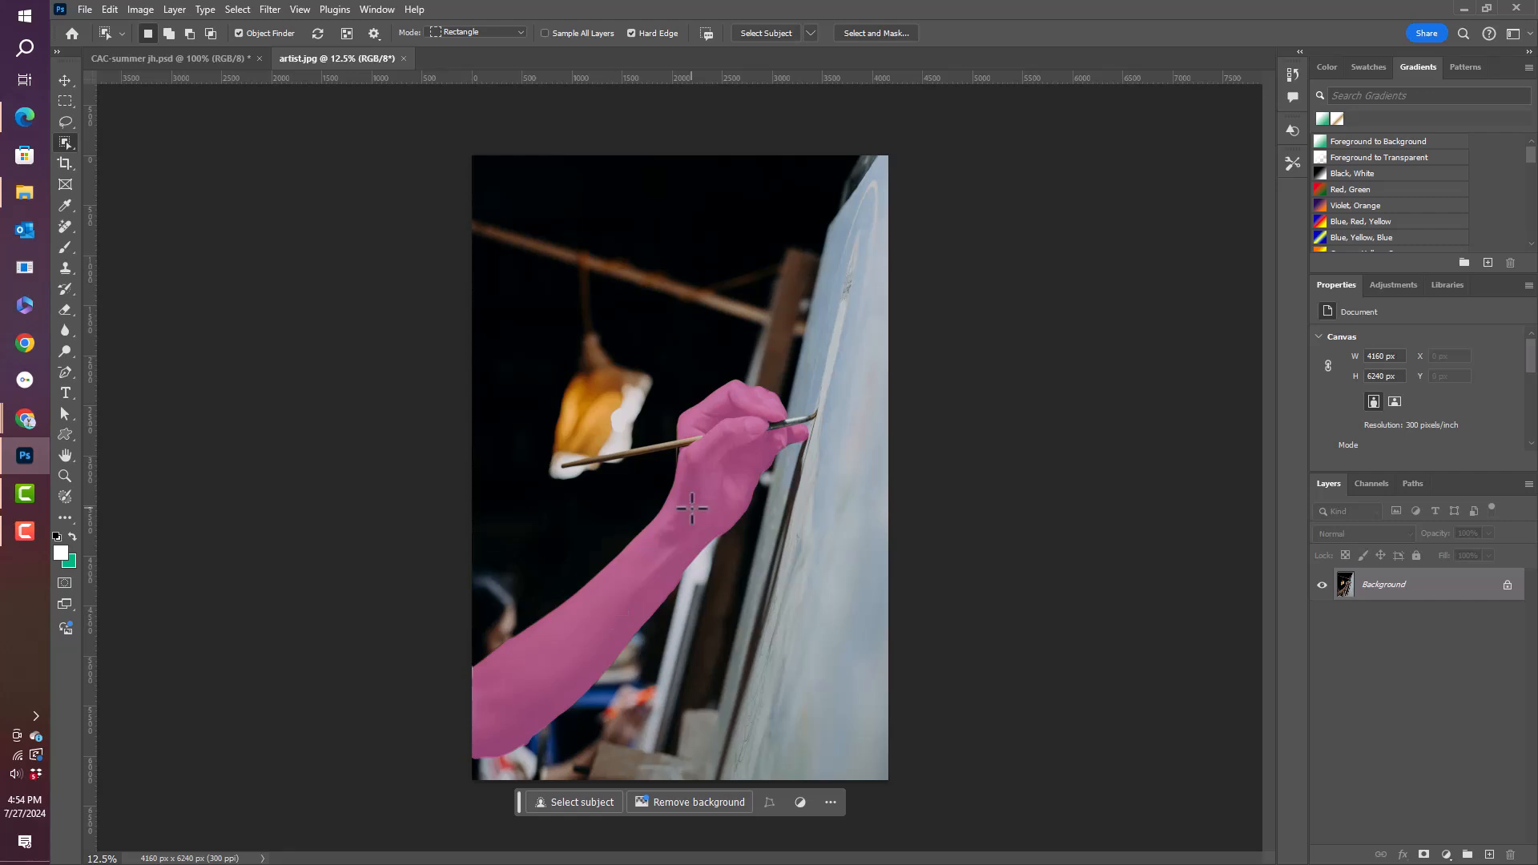
{"action": "left_click", "coordinate": [346, 33]}
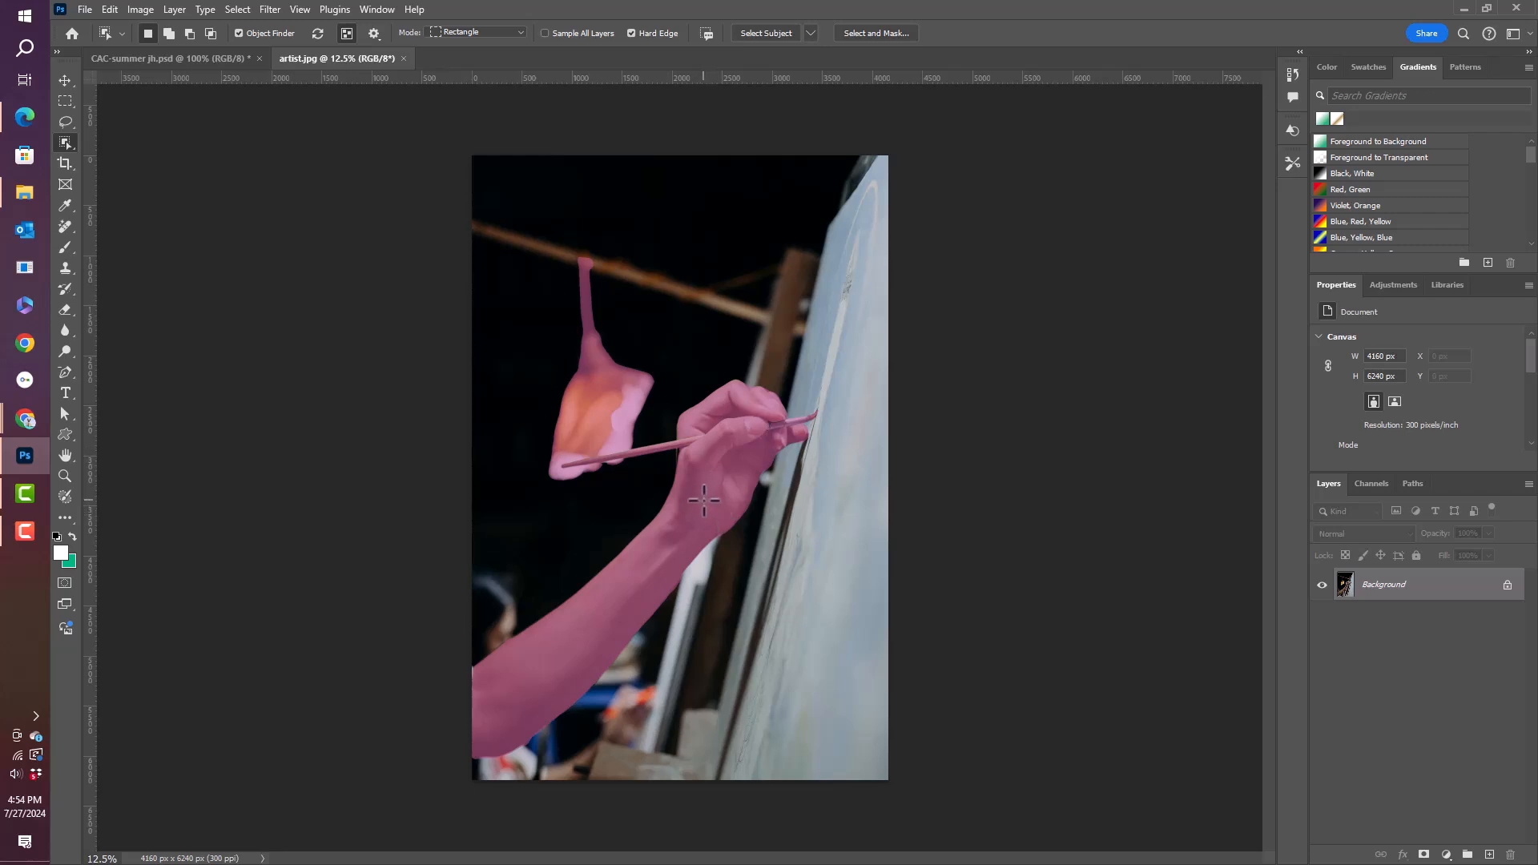
{"action": "left_click", "coordinate": [703, 501]}
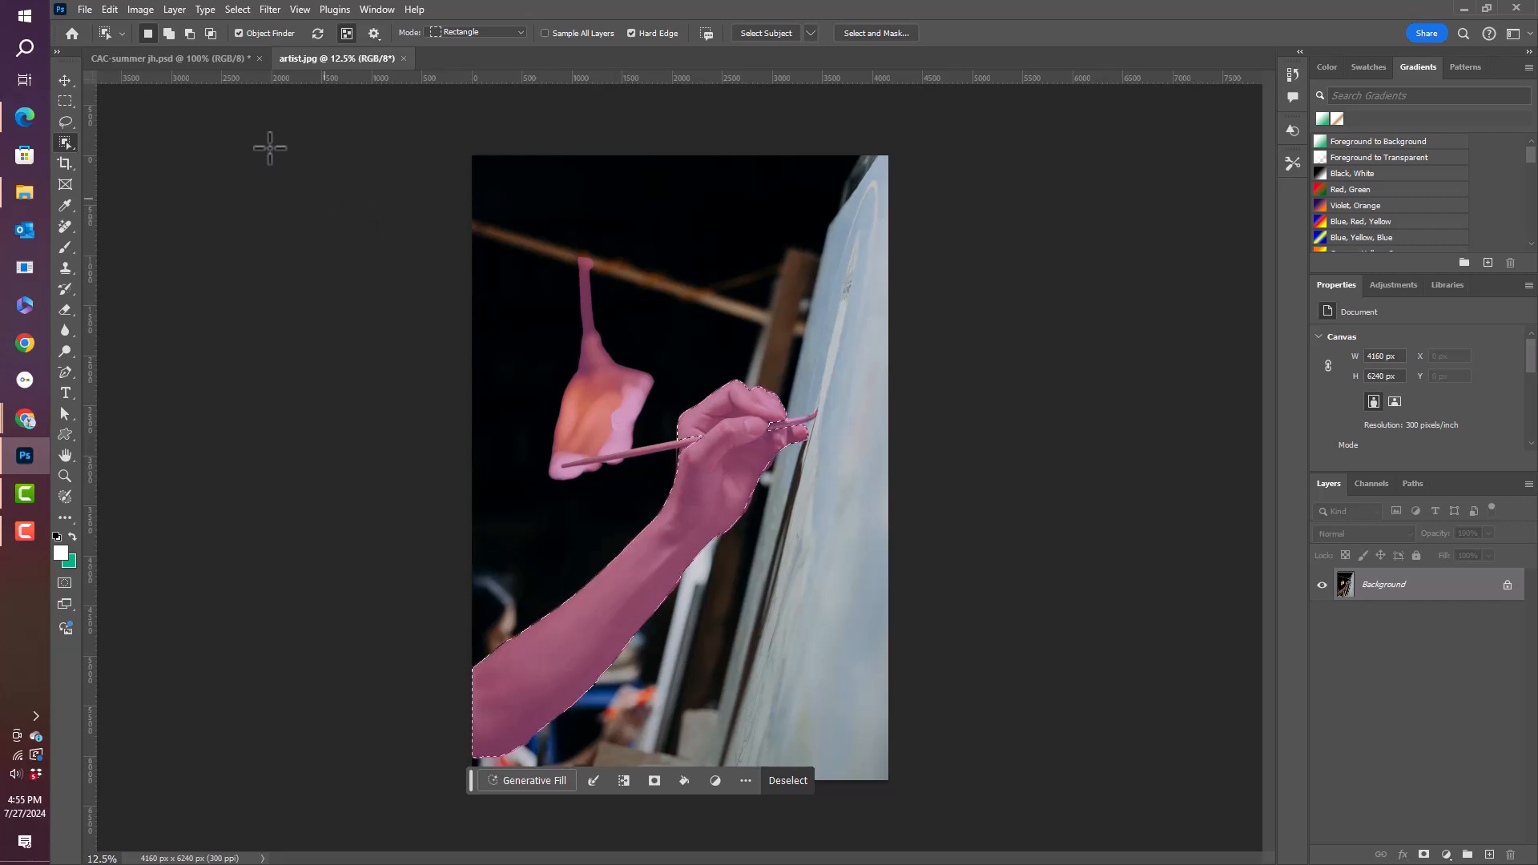
- Add the paintbrush's tip and handle to the arm selection, and turn off the display of all detected objects
{"action": "left_click", "coordinate": [167, 34]}
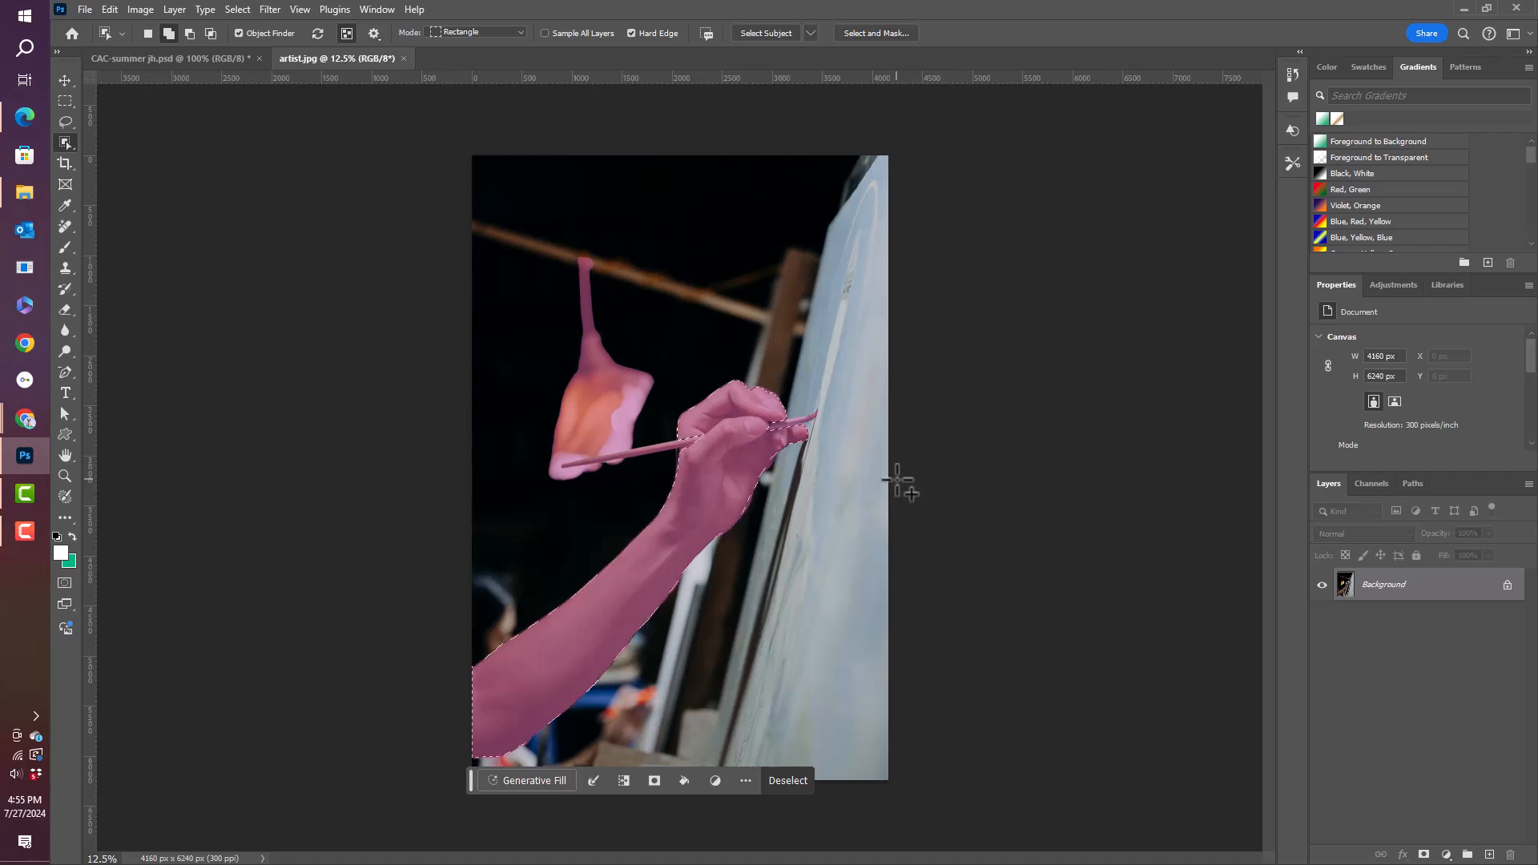
{"action": "left_click", "coordinate": [795, 423]}
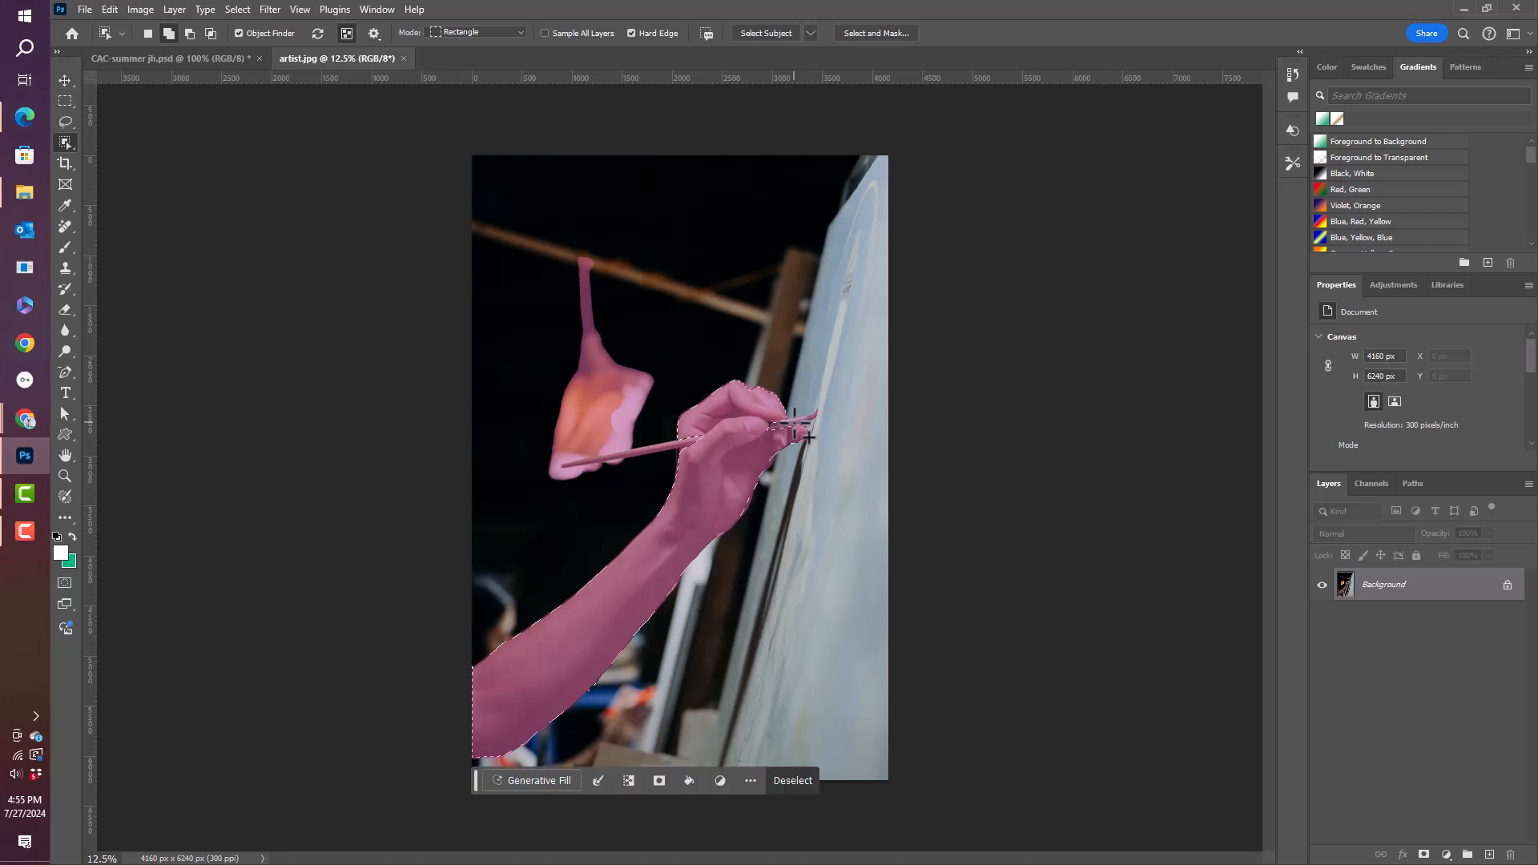
{"action": "left_click", "coordinate": [679, 448]}
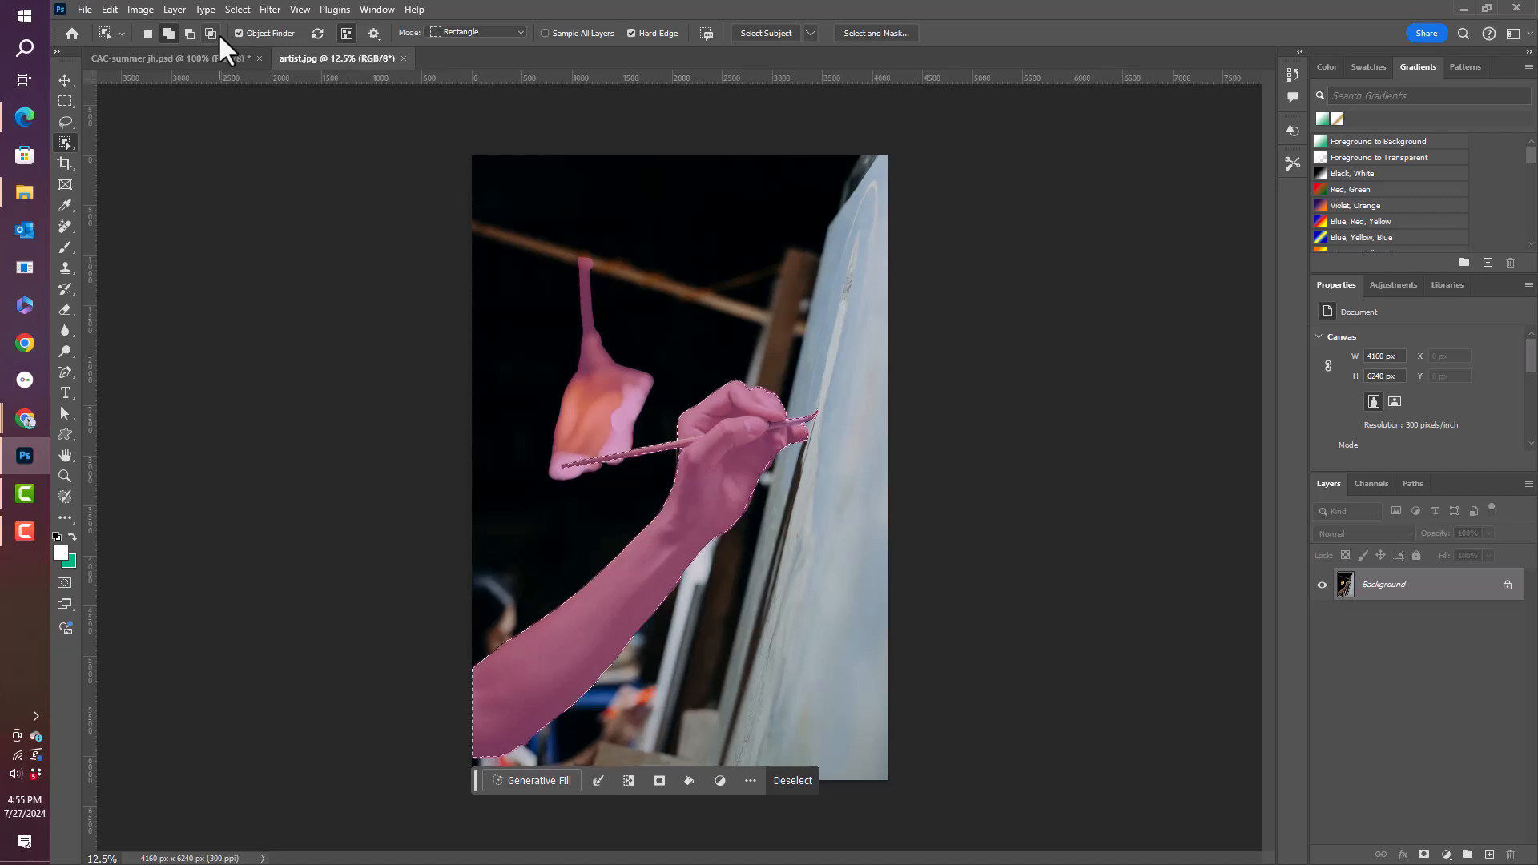
{"action": "left_click", "coordinate": [346, 34]}
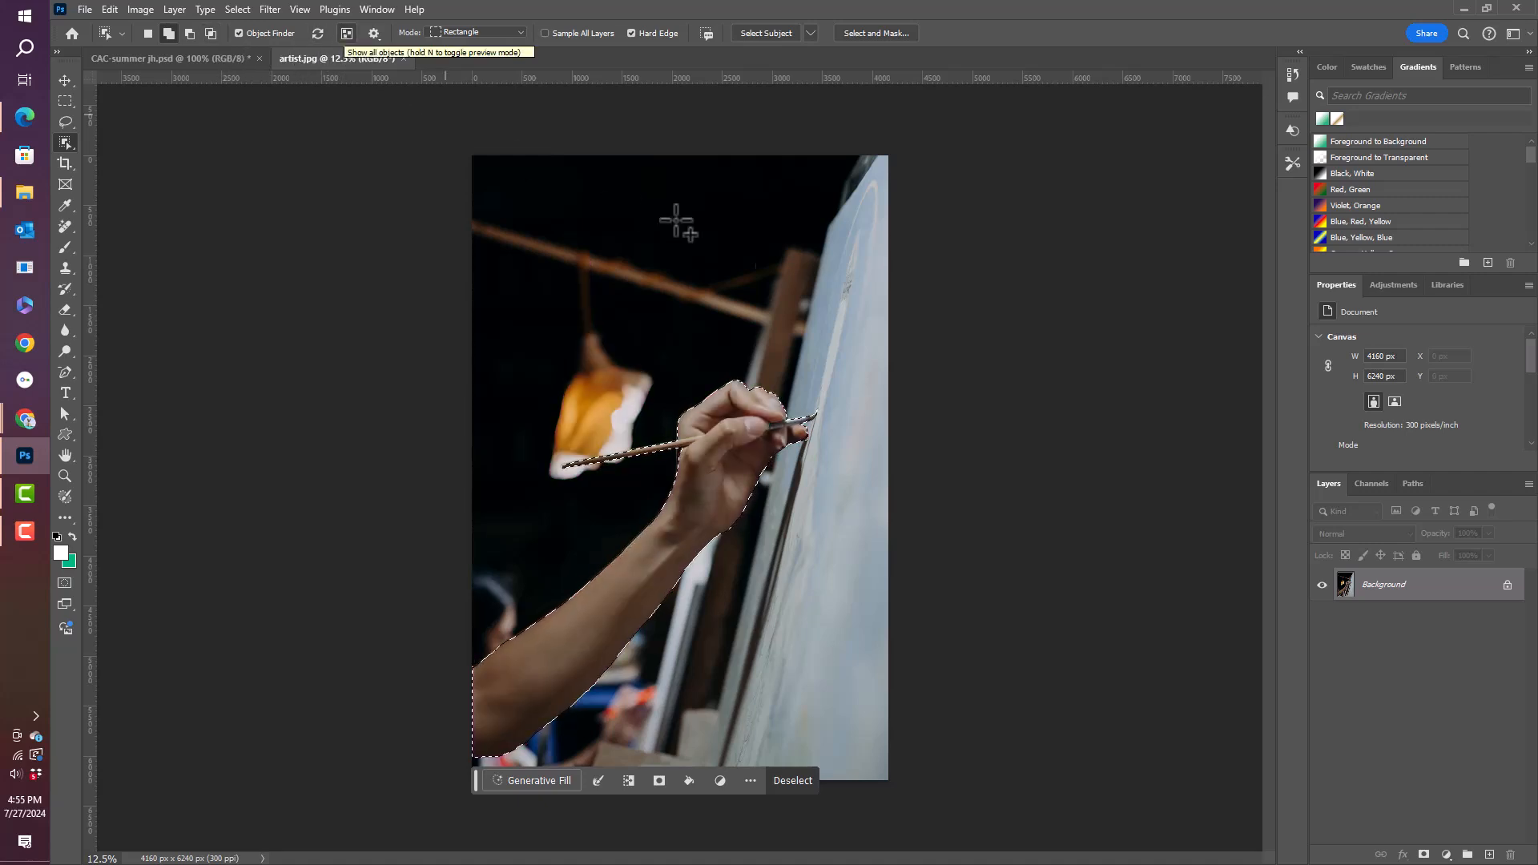
- Mask the photo layer to the selected arm and paintbrush, and rename the layer painter
{"action": "left_click", "coordinate": [1424, 855]}
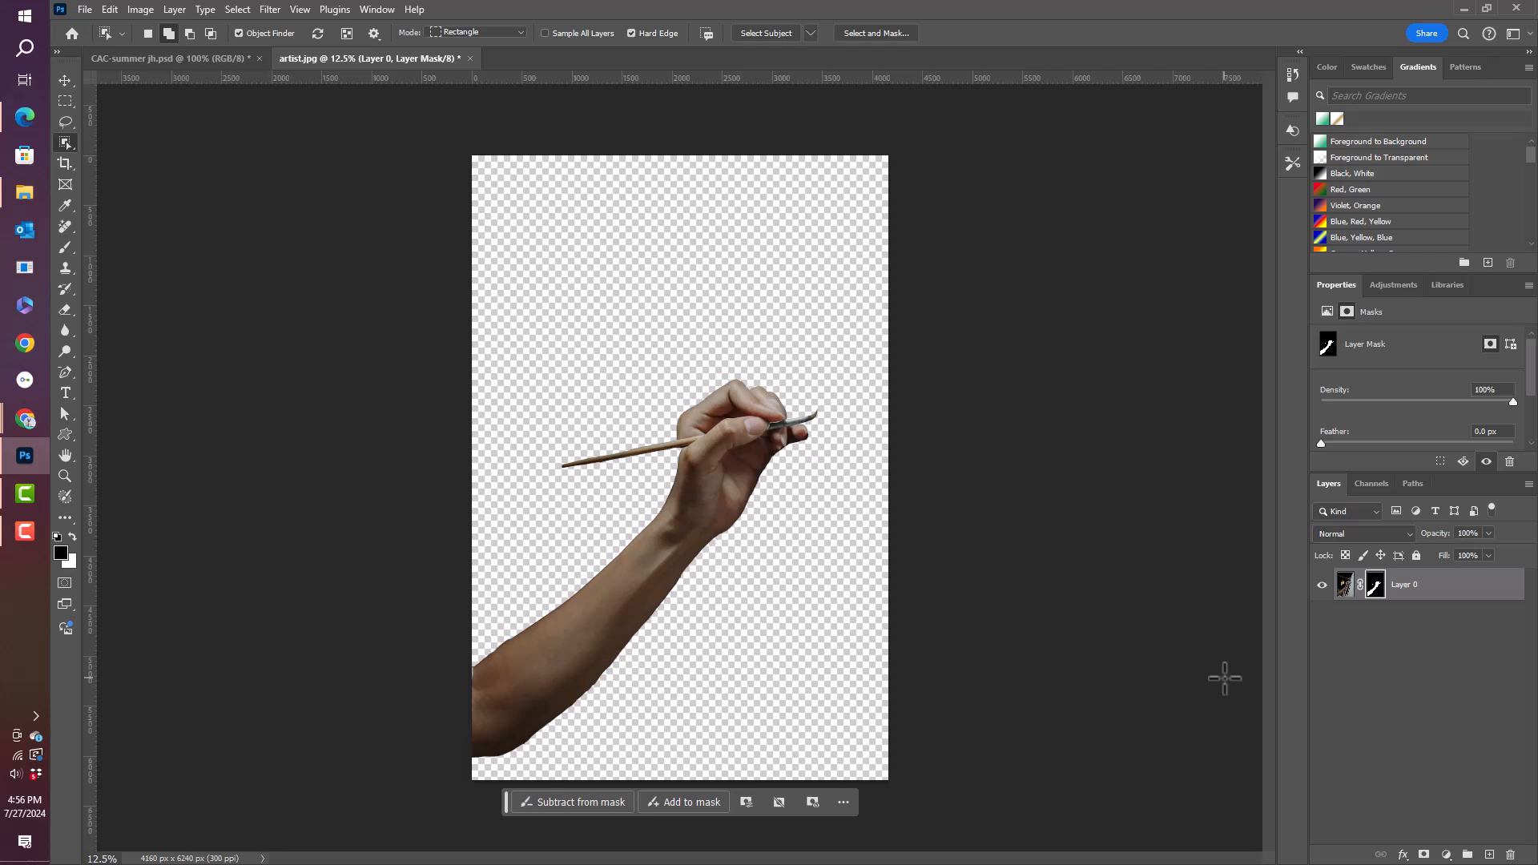
{"action": "left_click", "coordinate": [1408, 585]}
{"action": "double_click", "coordinate": [1408, 586]}
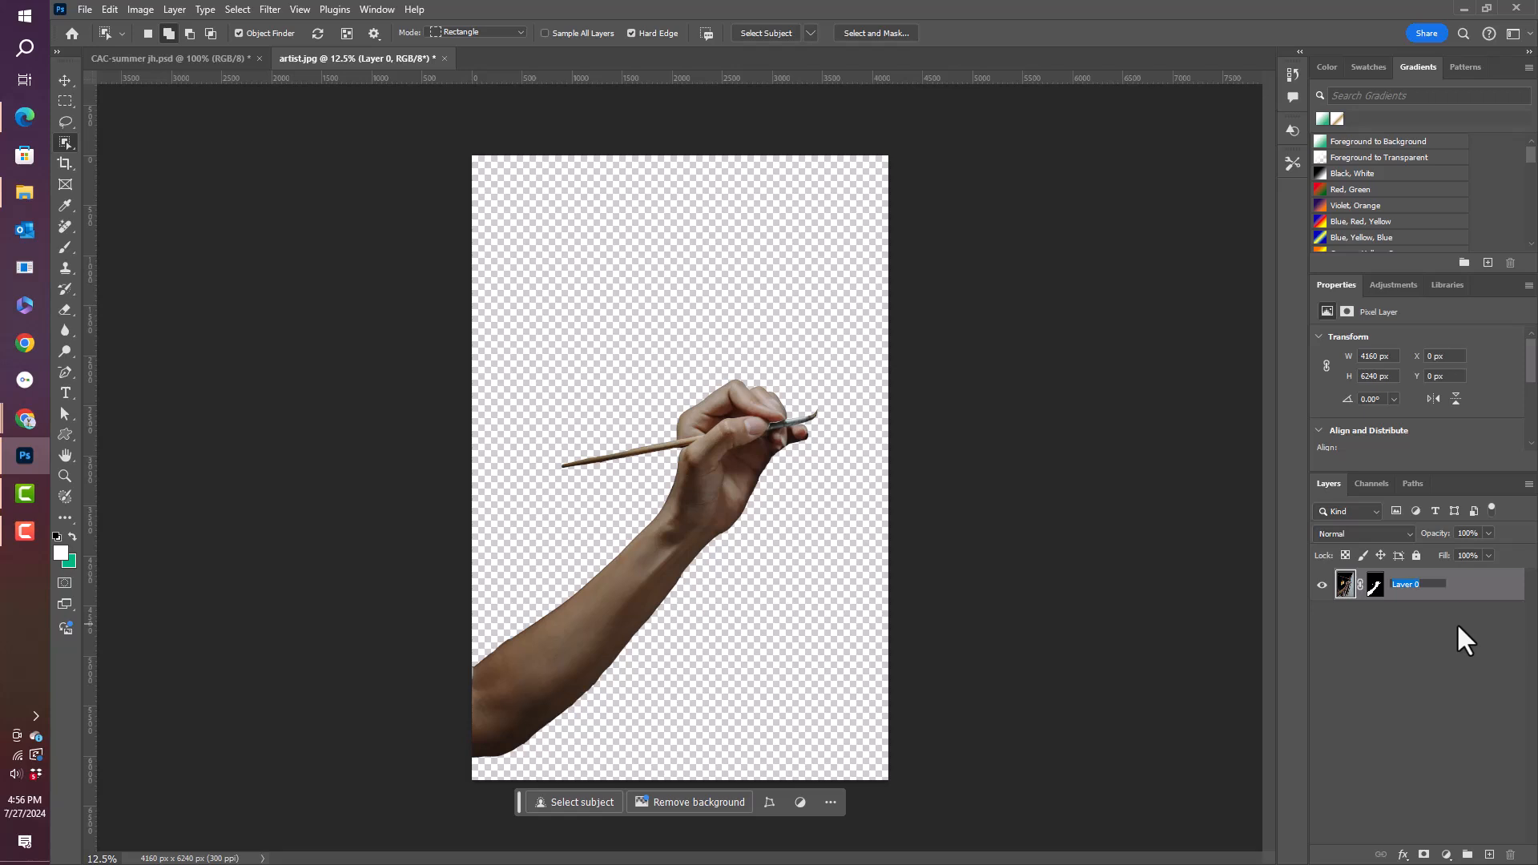
{"action": "type", "text": "D"}
{"action": "key", "text": "Return"}
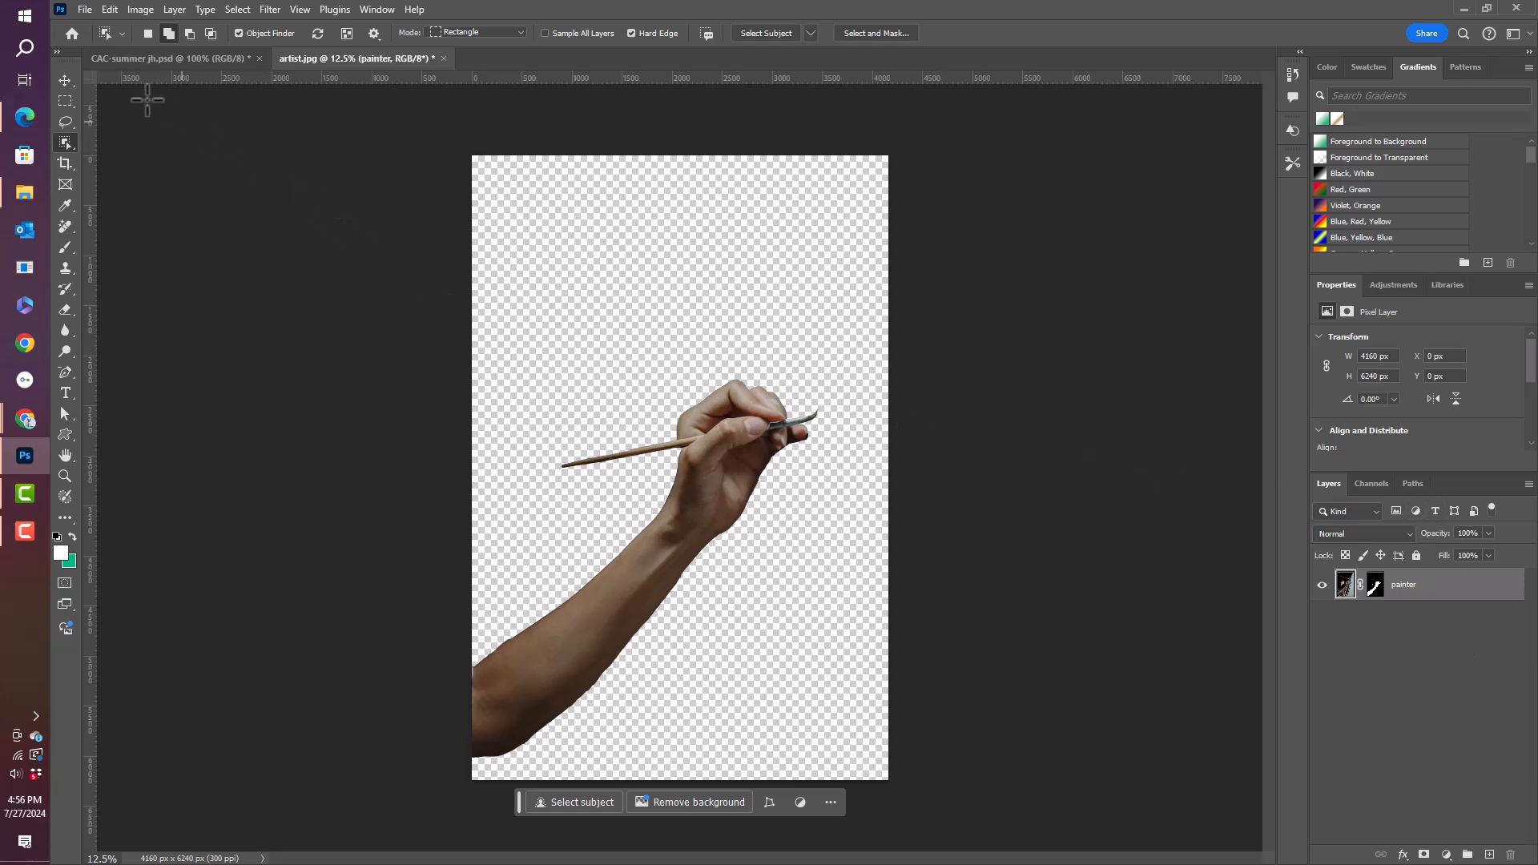
- Save the document as a Photoshop file named artist masked jh.psd in the CAC folder
{"action": "left_click", "coordinate": [85, 9]}
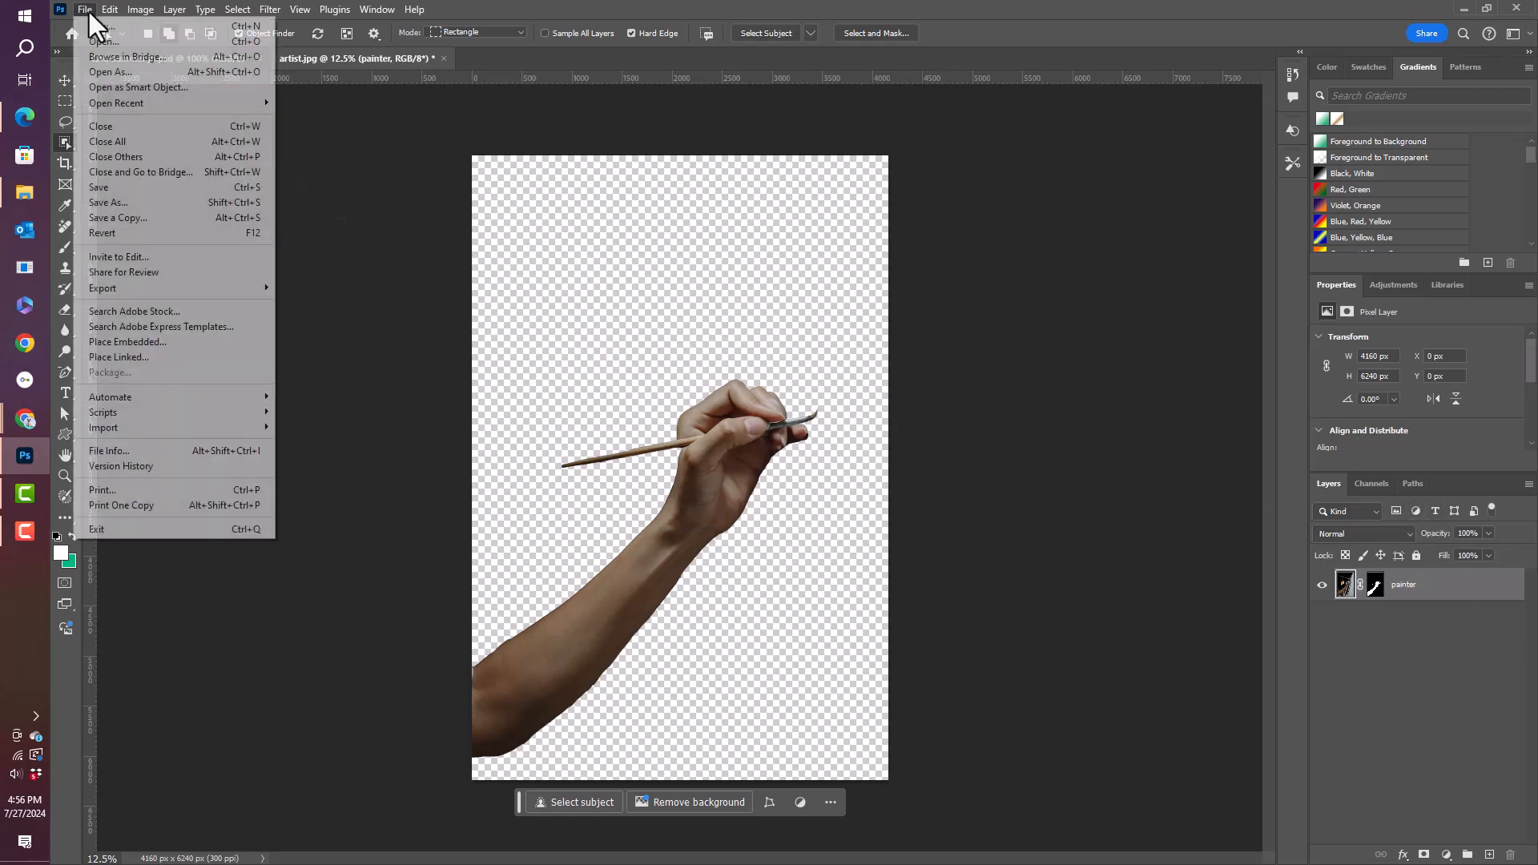
{"action": "left_click", "coordinate": [126, 207]}
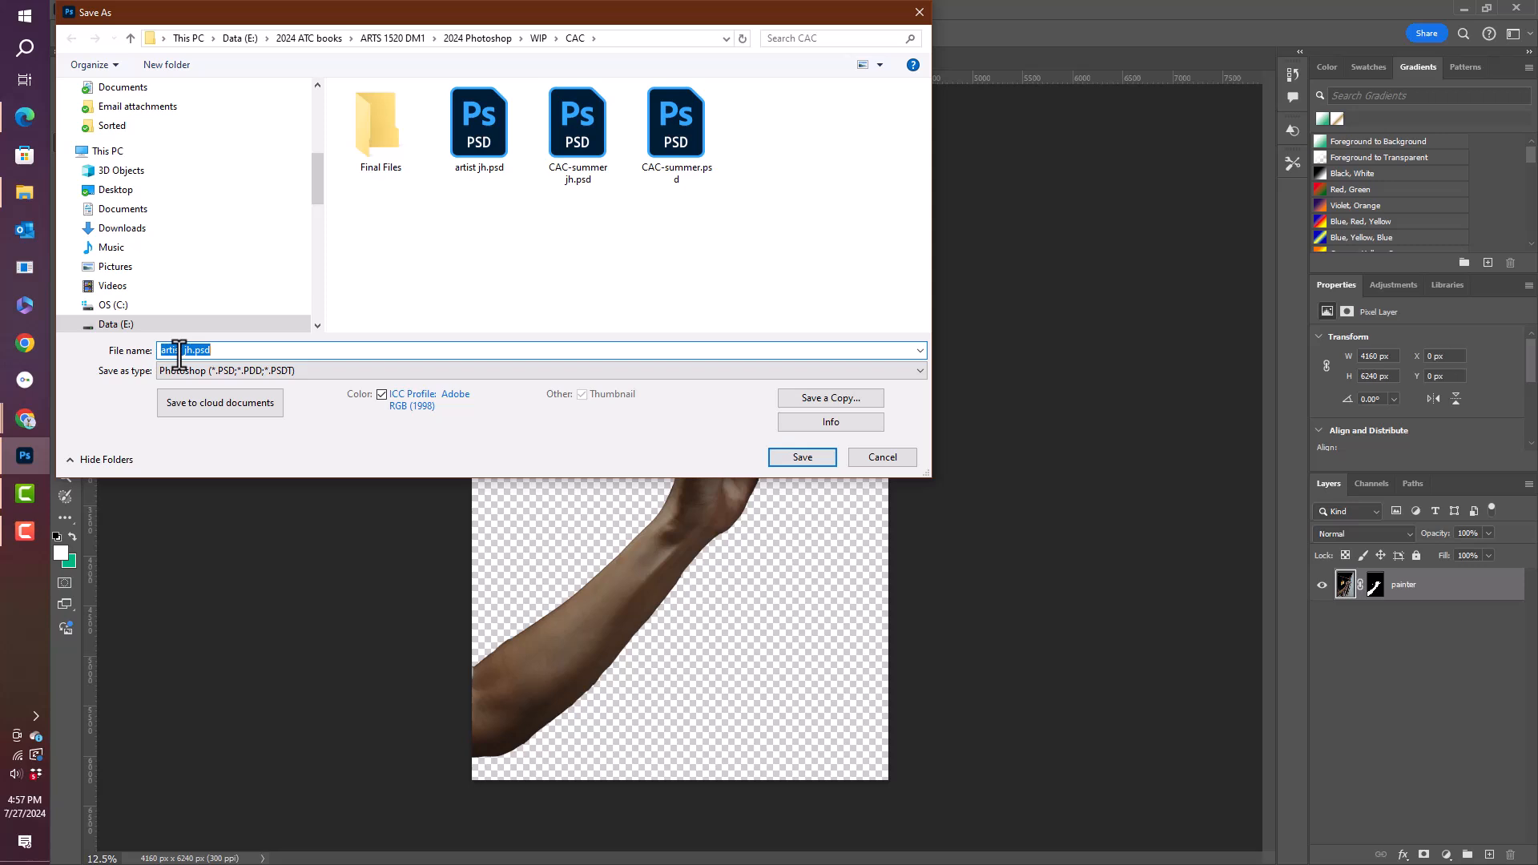
{"action": "left_click", "coordinate": [179, 350]}
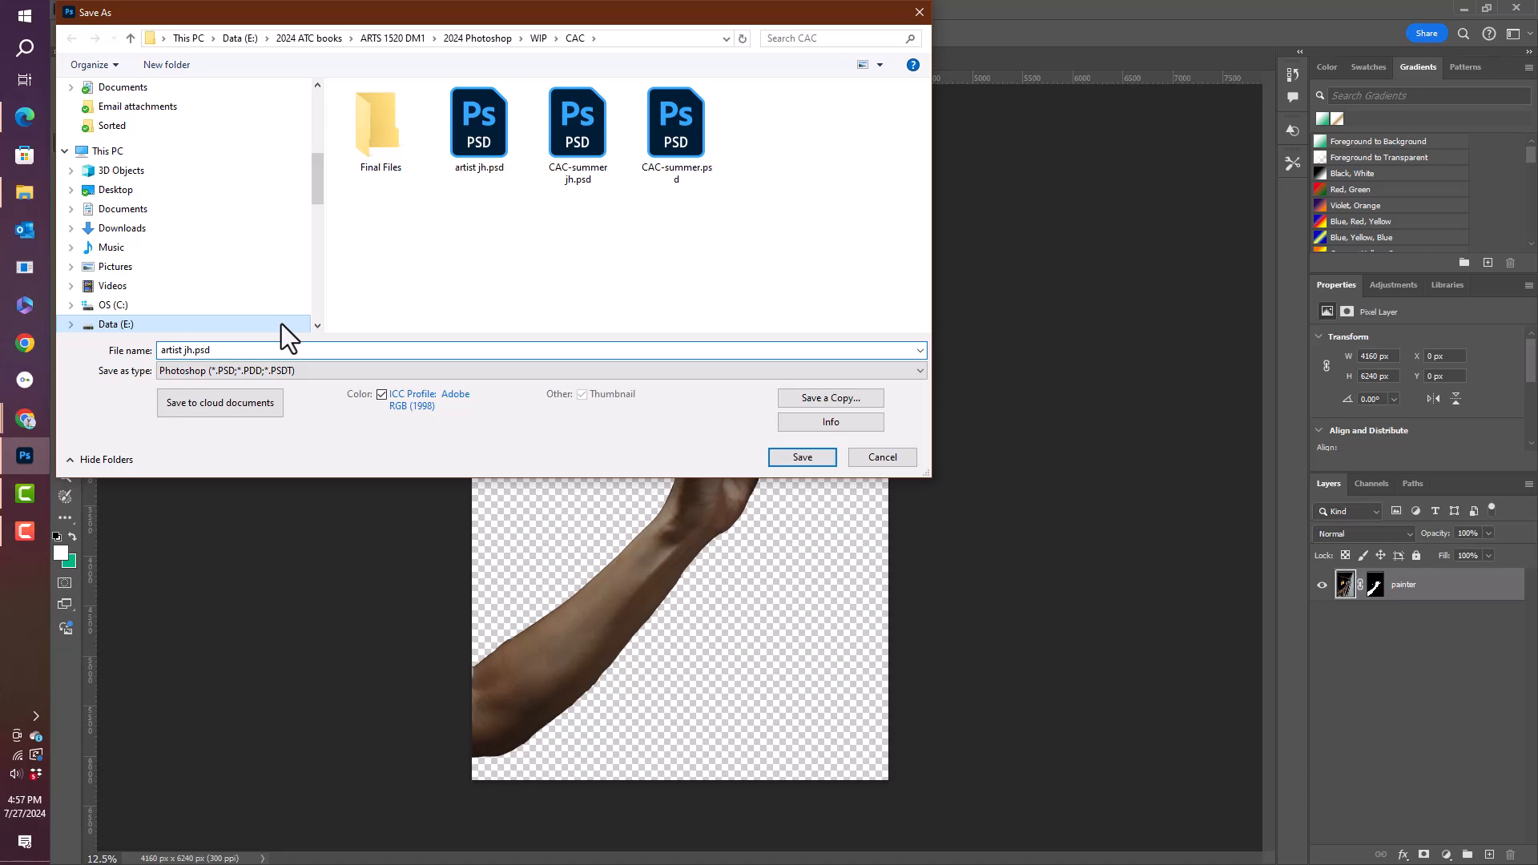
{"action": "type", "text": "masked"}
{"action": "key", "text": "Return"}
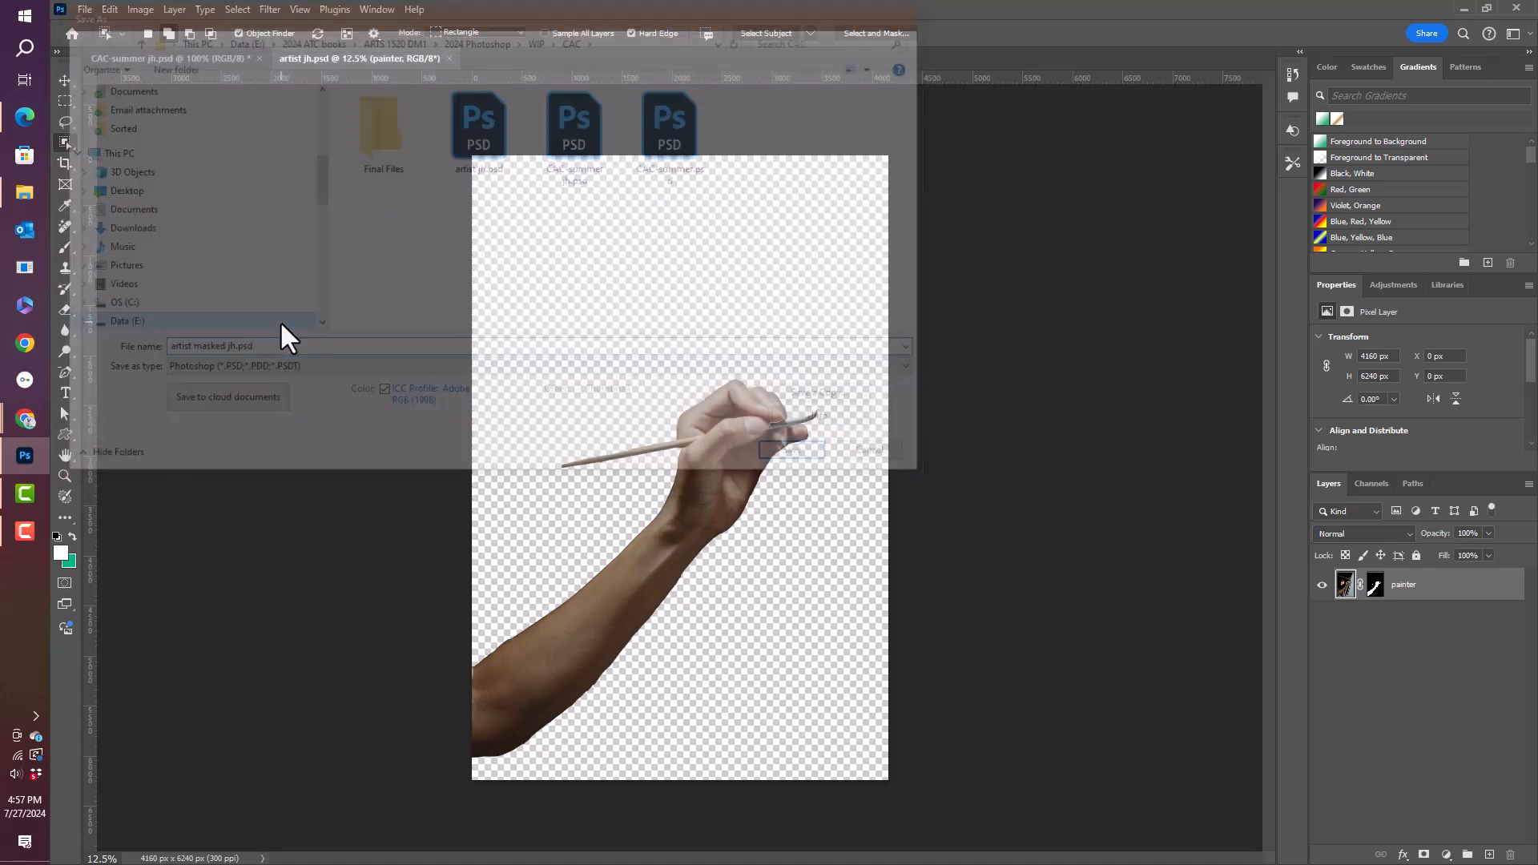
{"action": "key", "text": "Return"}
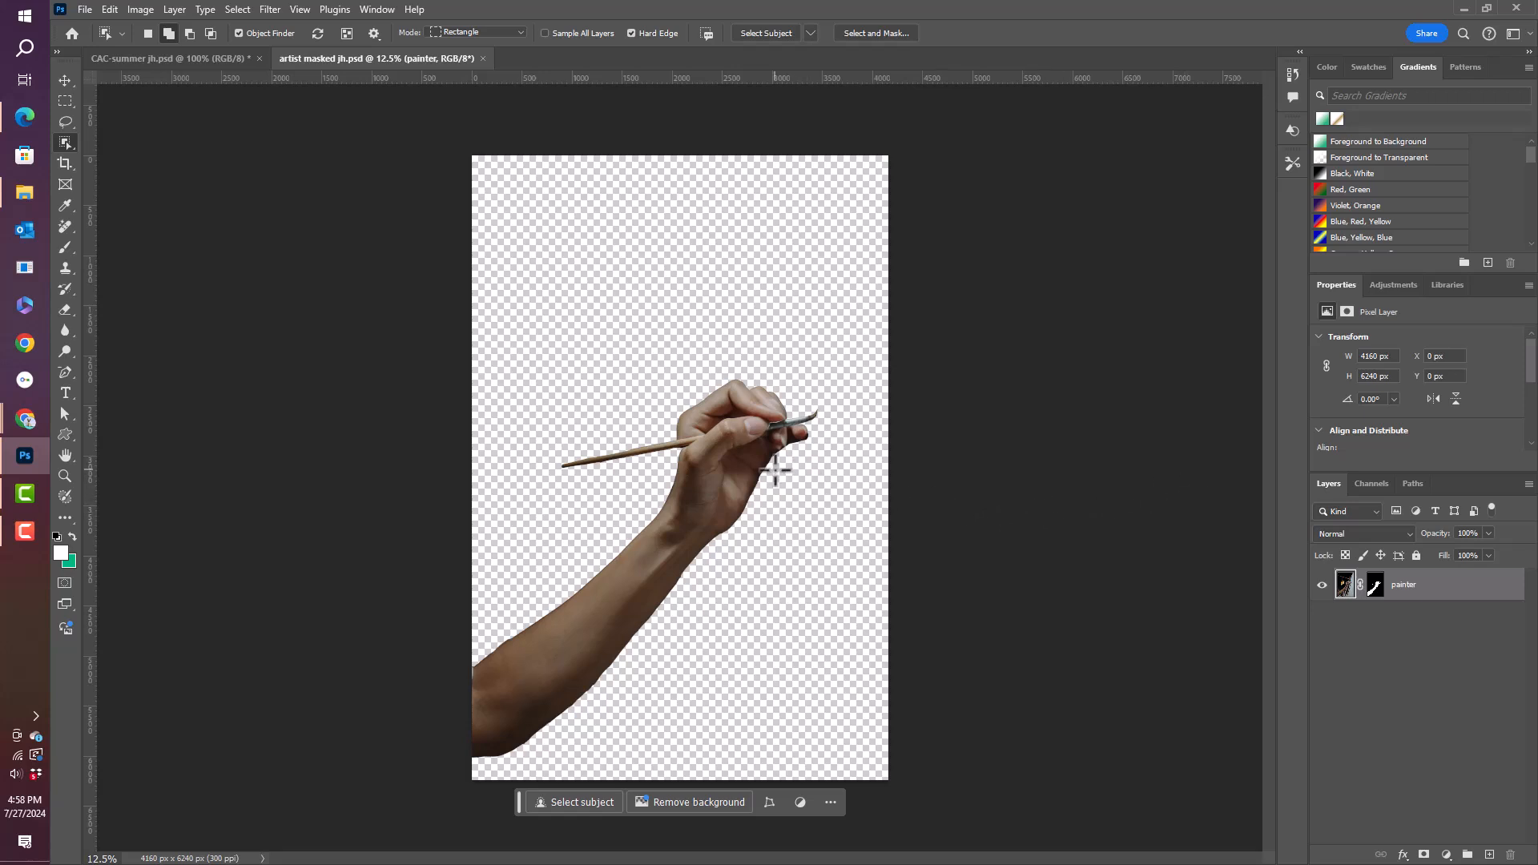
- Show the painter Mask channel as a red overlay around the hand, and target the painter layer's mask for editing
{"action": "scroll", "coordinate": [769, 426], "scroll_direction": "up", "scroll_amount": 1}
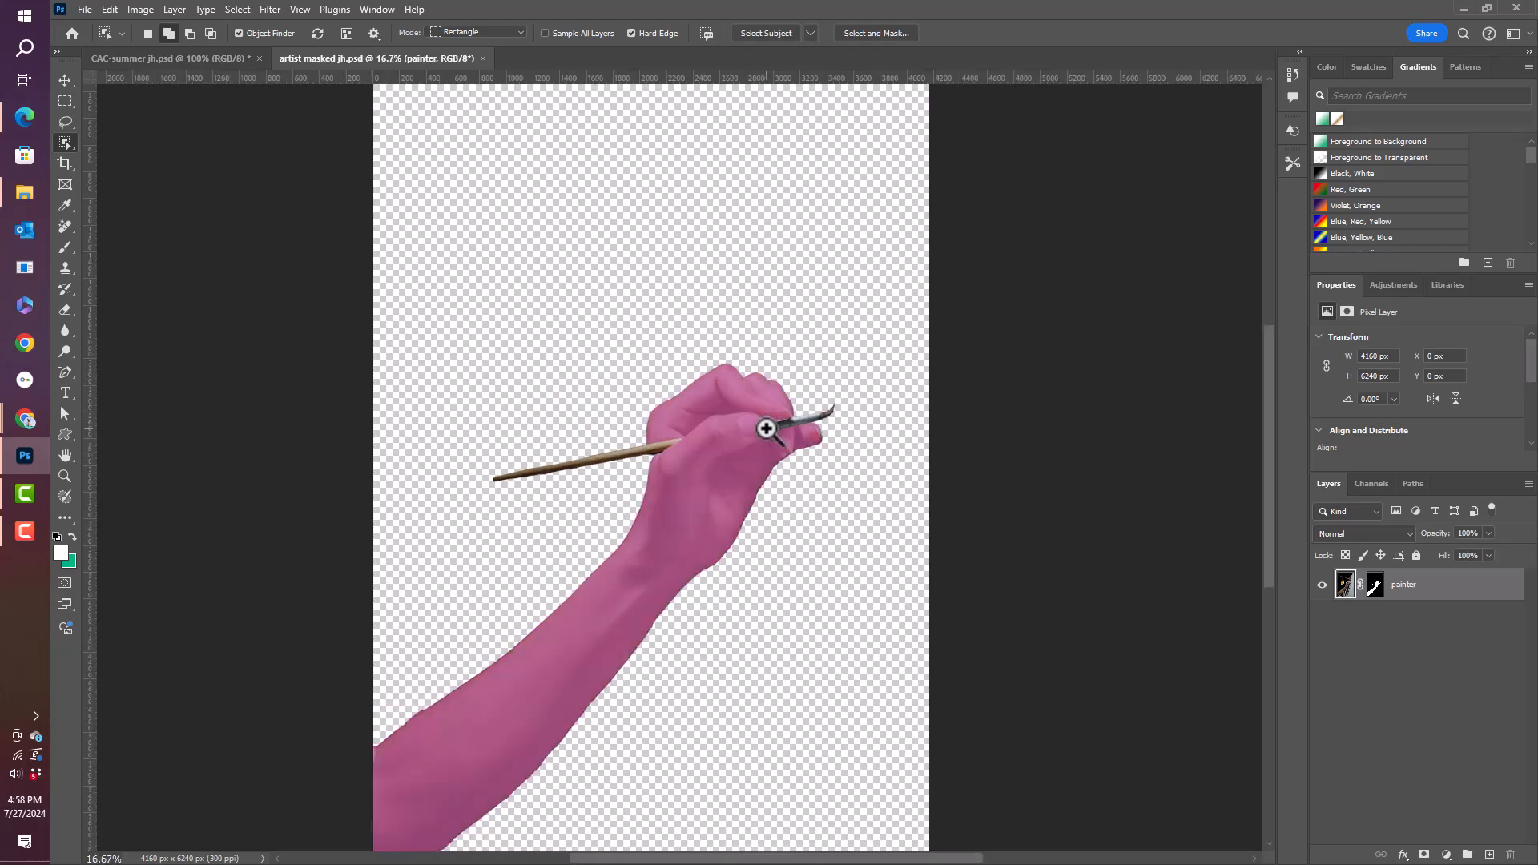
{"action": "scroll", "coordinate": [766, 429], "scroll_direction": "up", "scroll_amount": 2}
{"action": "scroll", "coordinate": [758, 429], "scroll_direction": "up", "scroll_amount": 1}
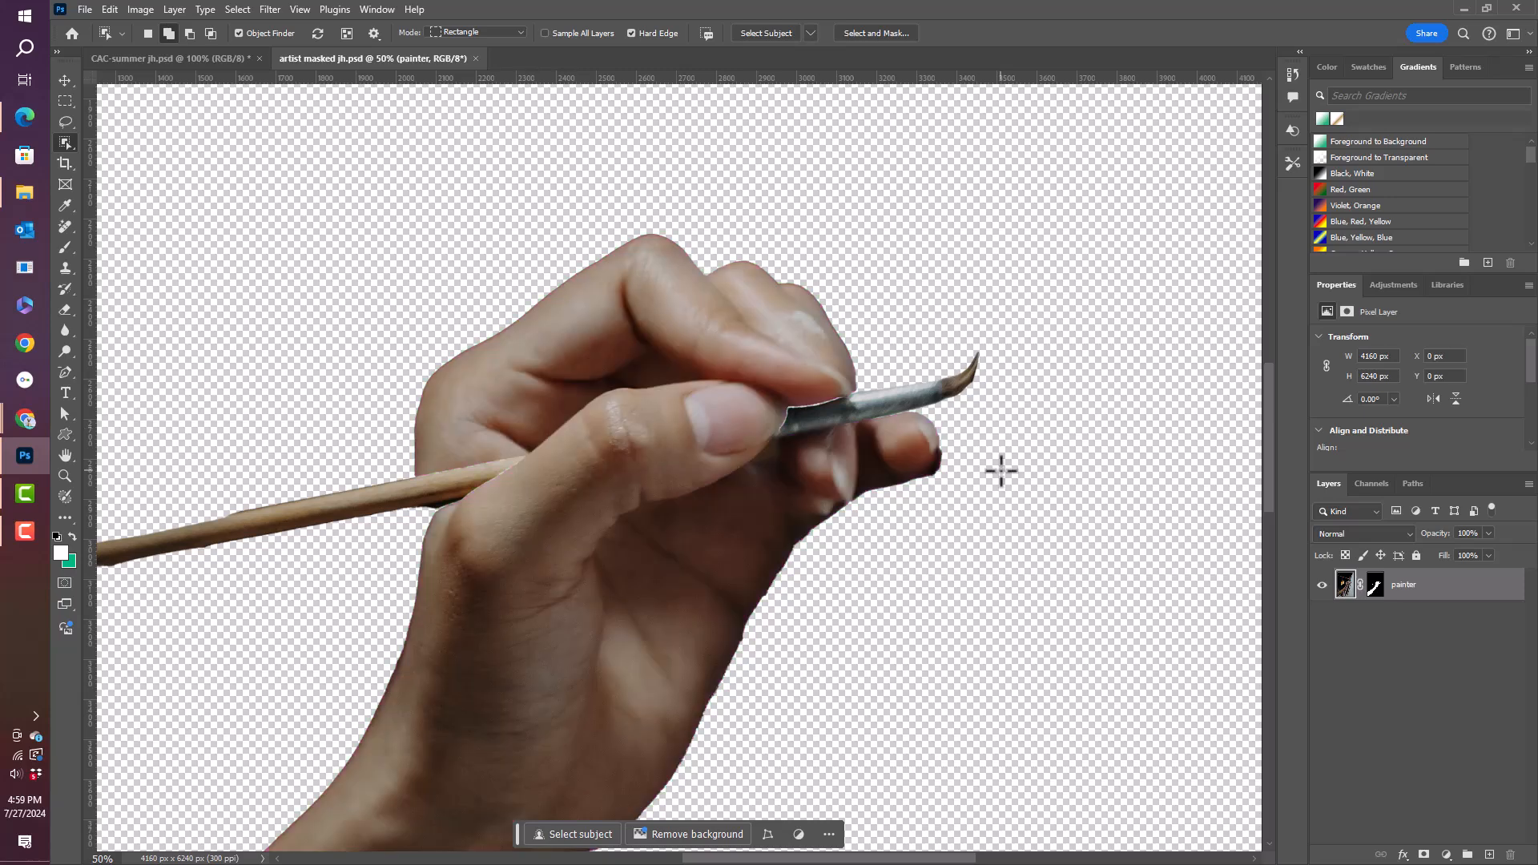
{"action": "left_click", "coordinate": [1372, 484]}
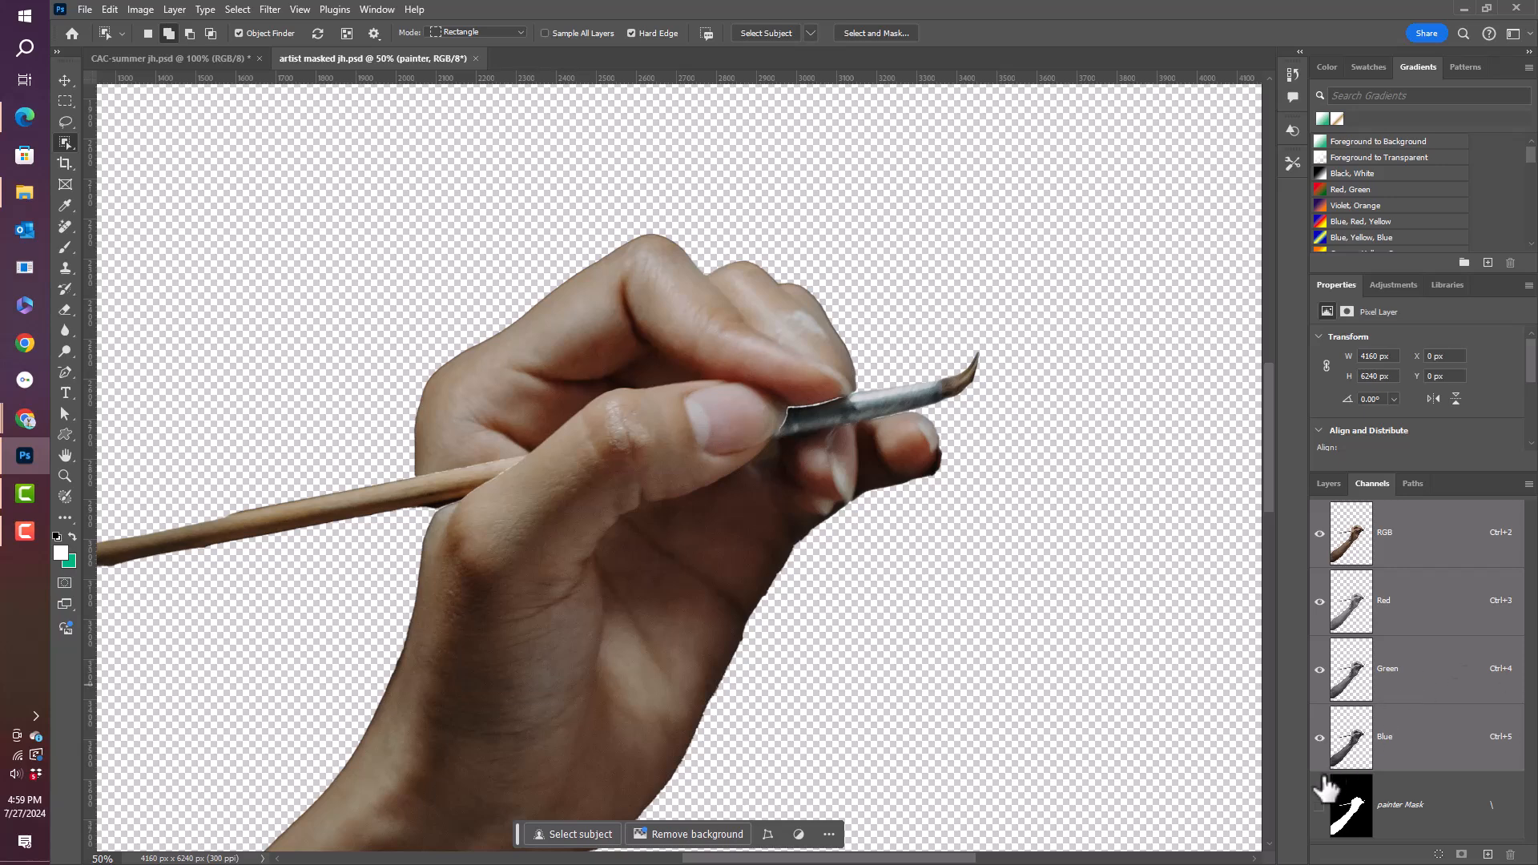
{"action": "left_click", "coordinate": [1319, 806]}
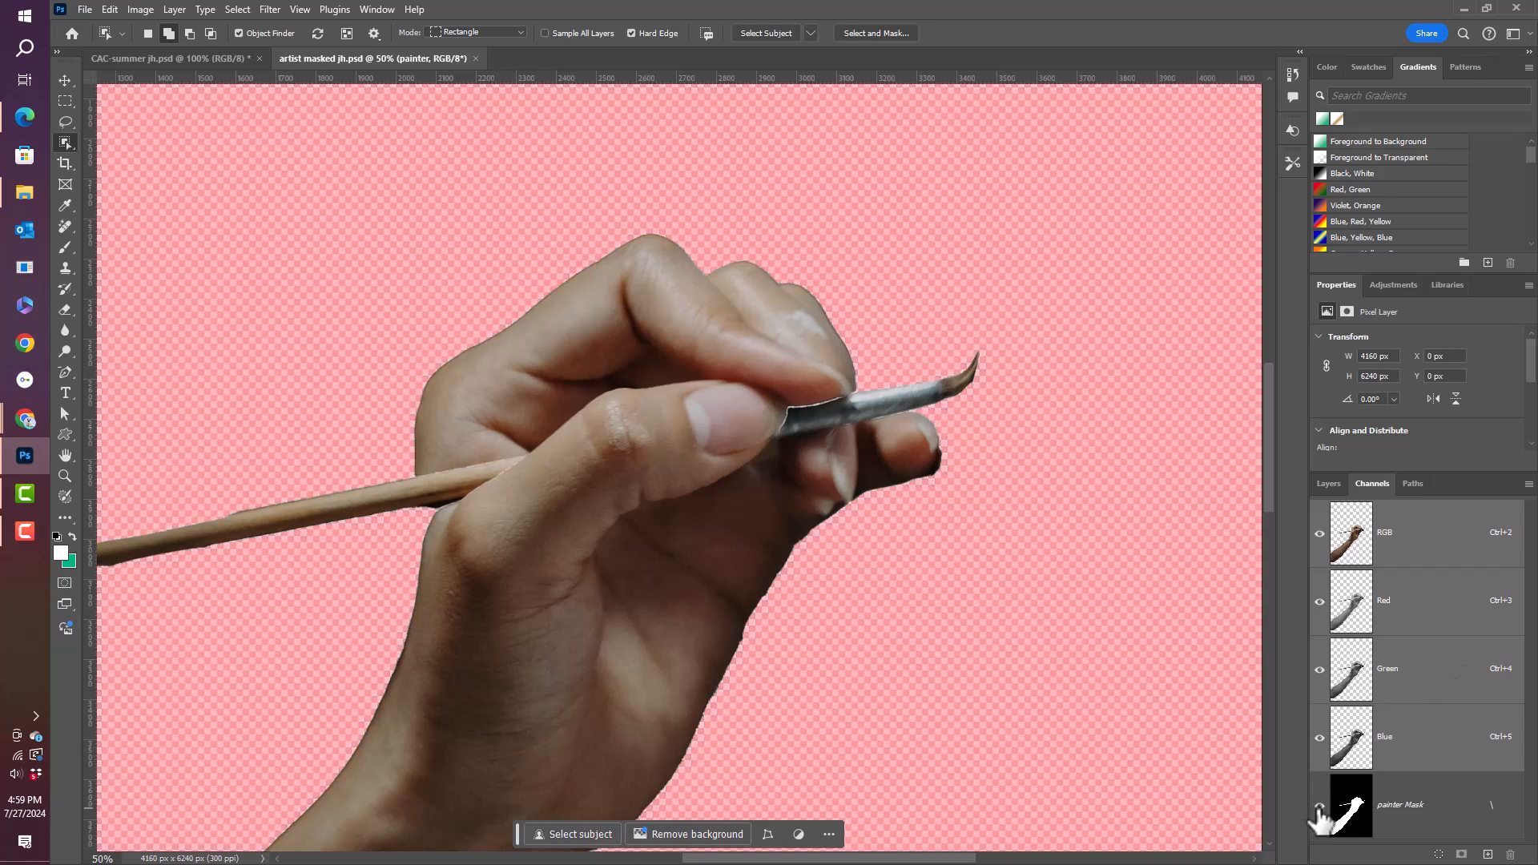
{"action": "left_click", "coordinate": [1327, 486]}
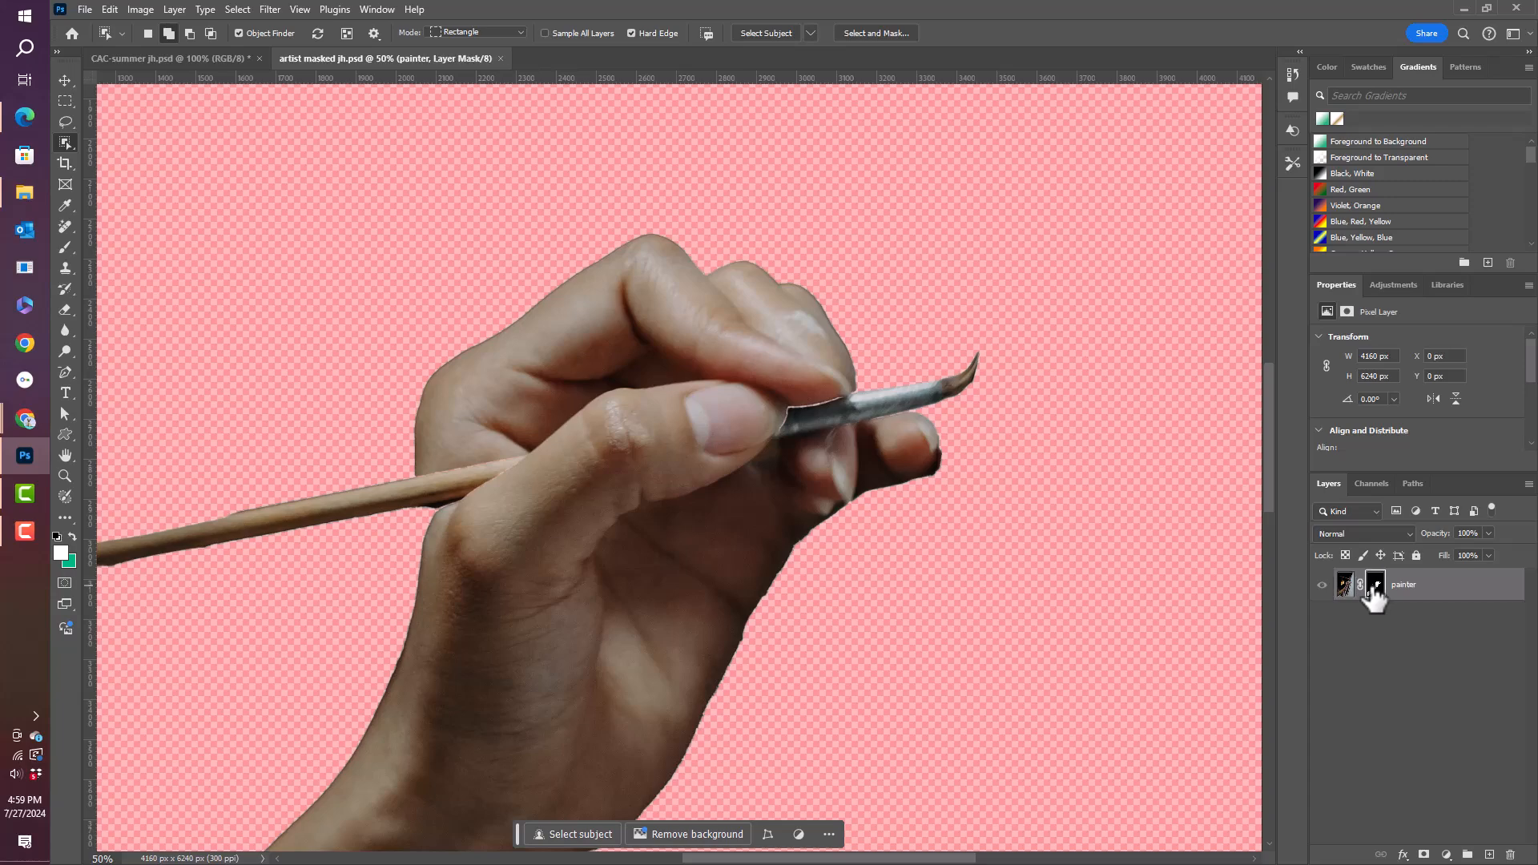
{"action": "left_click", "coordinate": [1376, 588]}
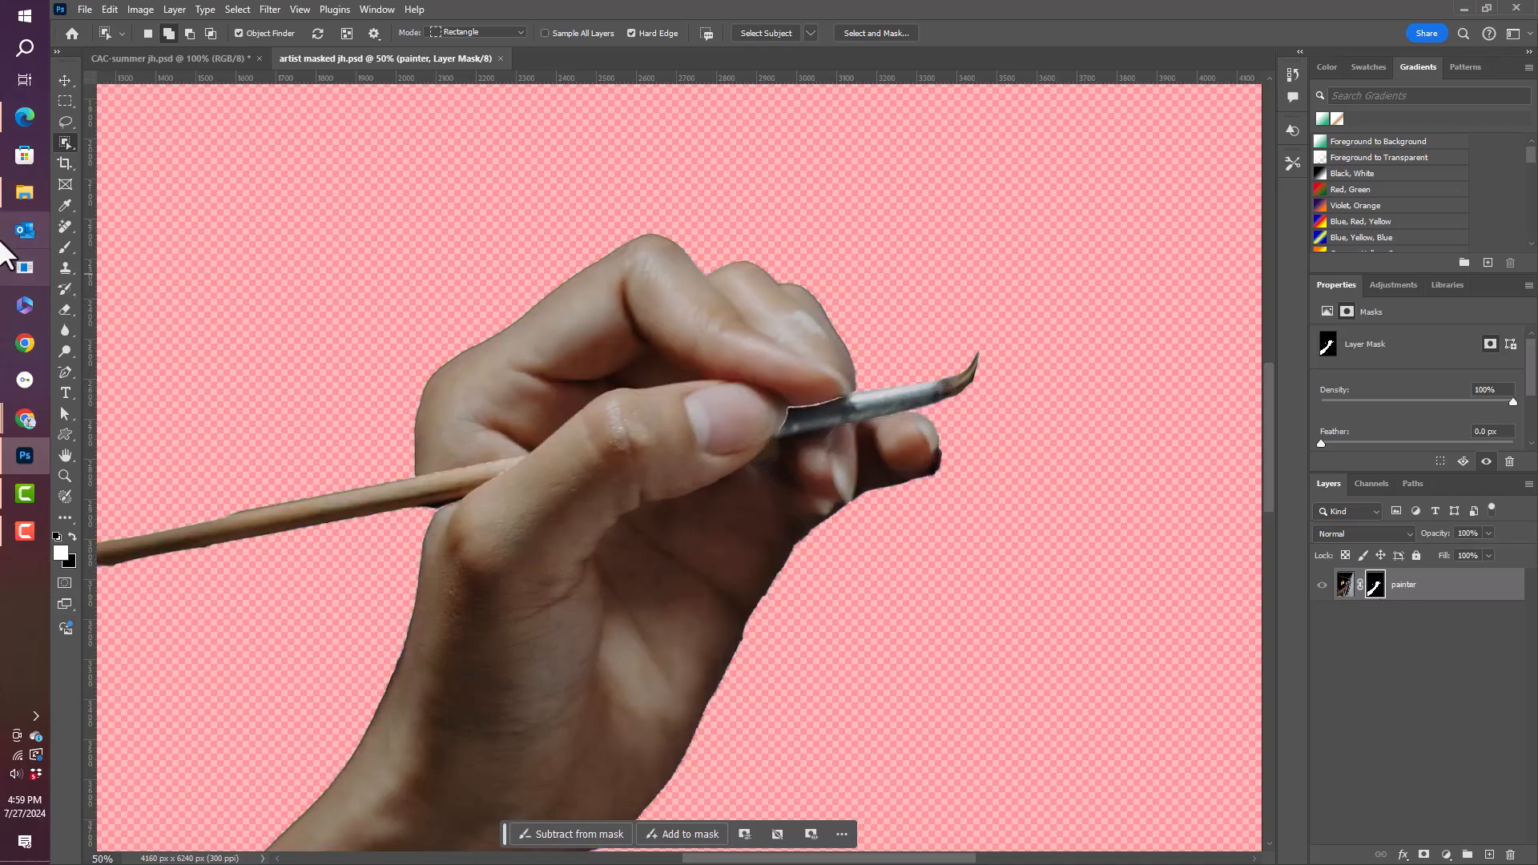
- Set up the Brush tool with a size of 50 px and a hardness of 100%
{"action": "left_click", "coordinate": [65, 248]}
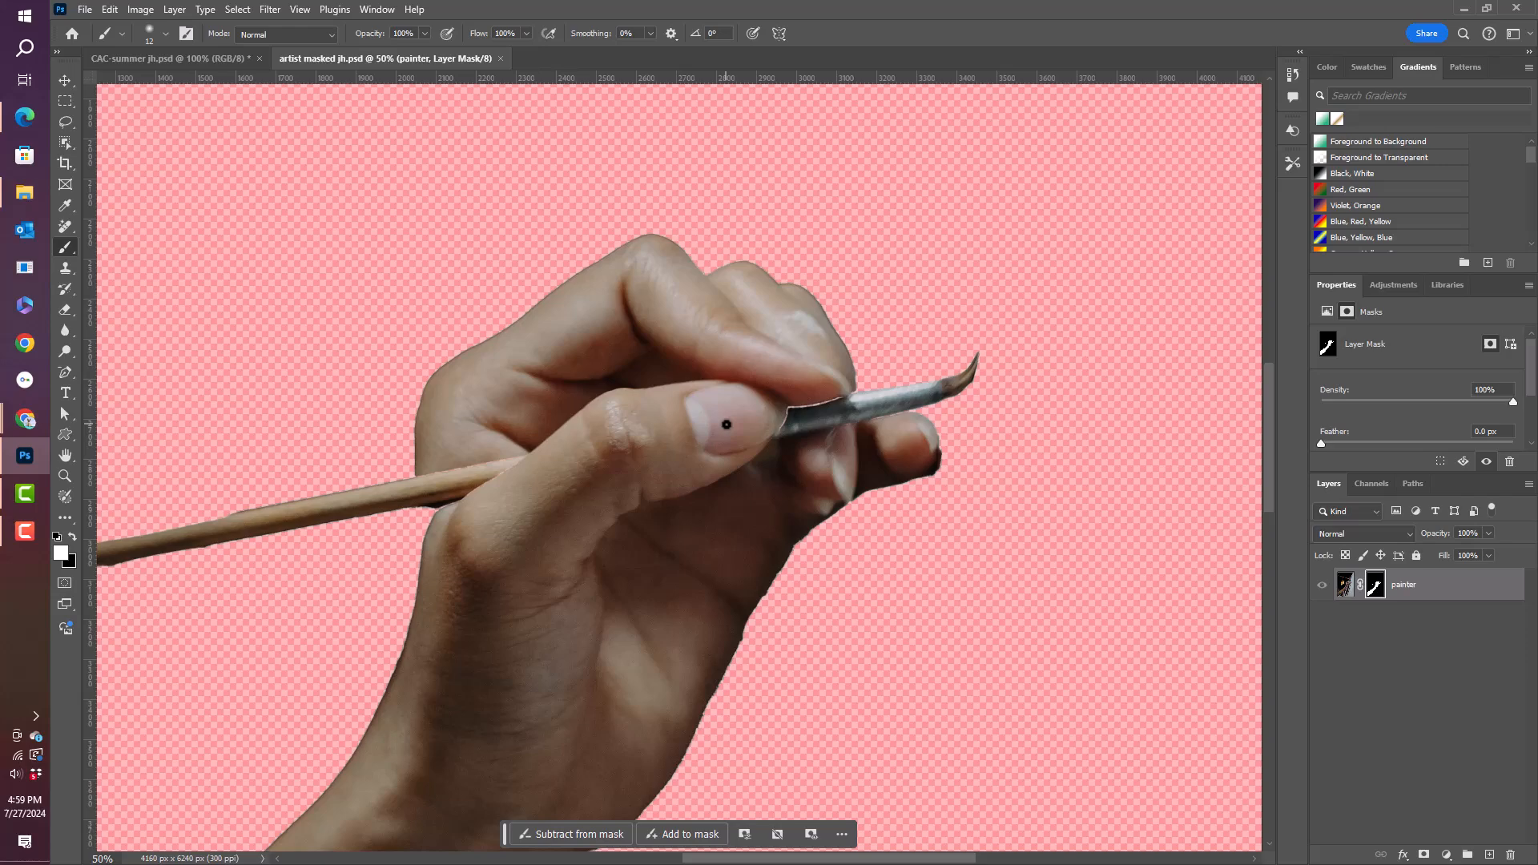
{"action": "left_click", "coordinate": [165, 33]}
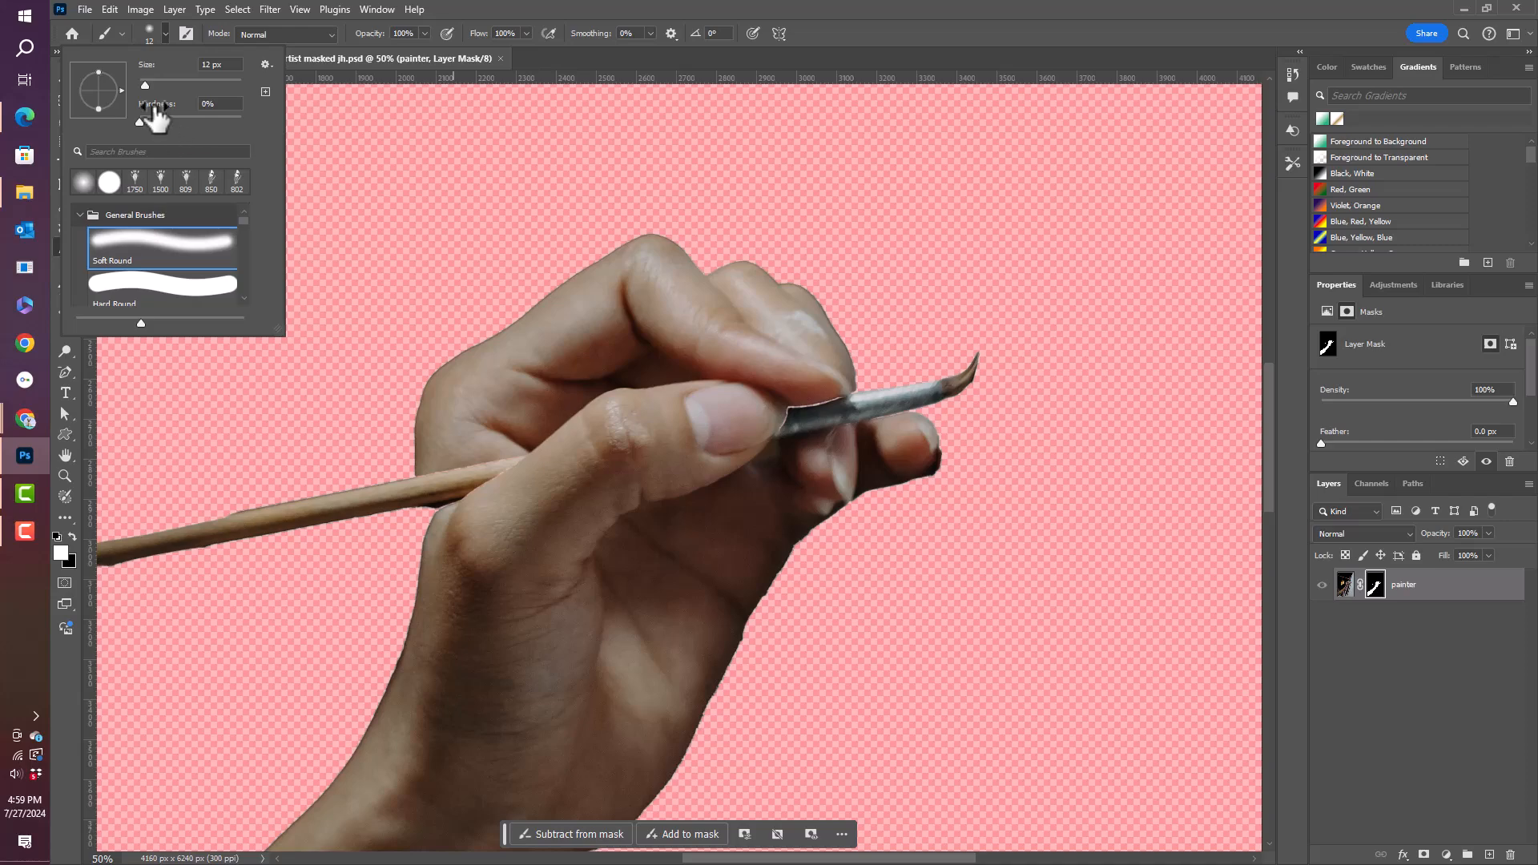
{"action": "left_click", "coordinate": [220, 64]}
{"action": "type", "text": "50"}
{"action": "key", "text": "Tab"}
{"action": "type", "text": "100"}
{"action": "key", "text": "Return"}
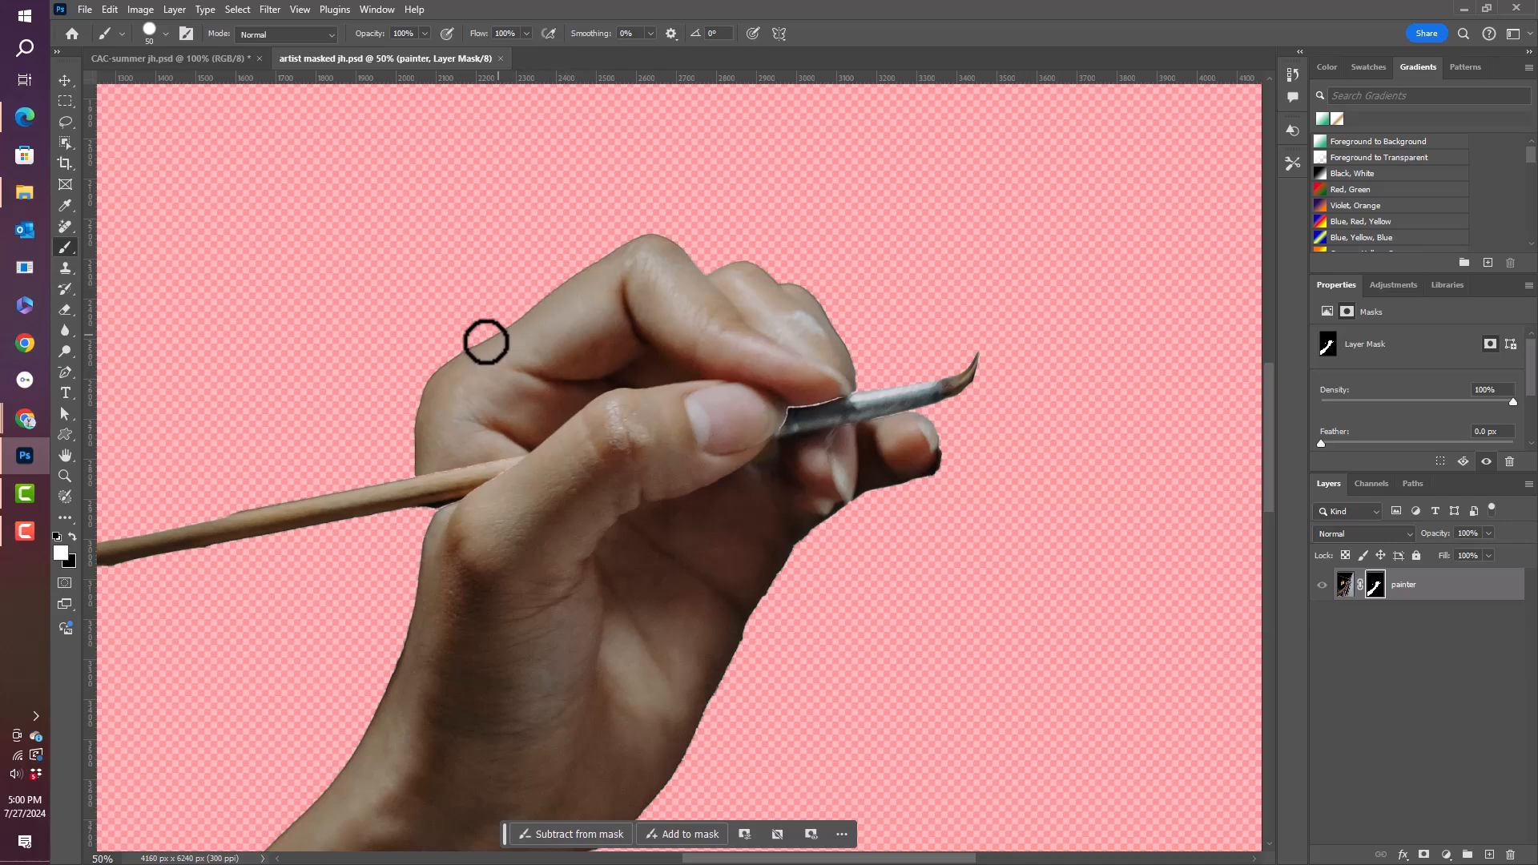
- Clean the little finger's dark edge by painting black on the mask, and restore the fingertip by painting white
{"action": "left_click", "coordinate": [55, 536]}
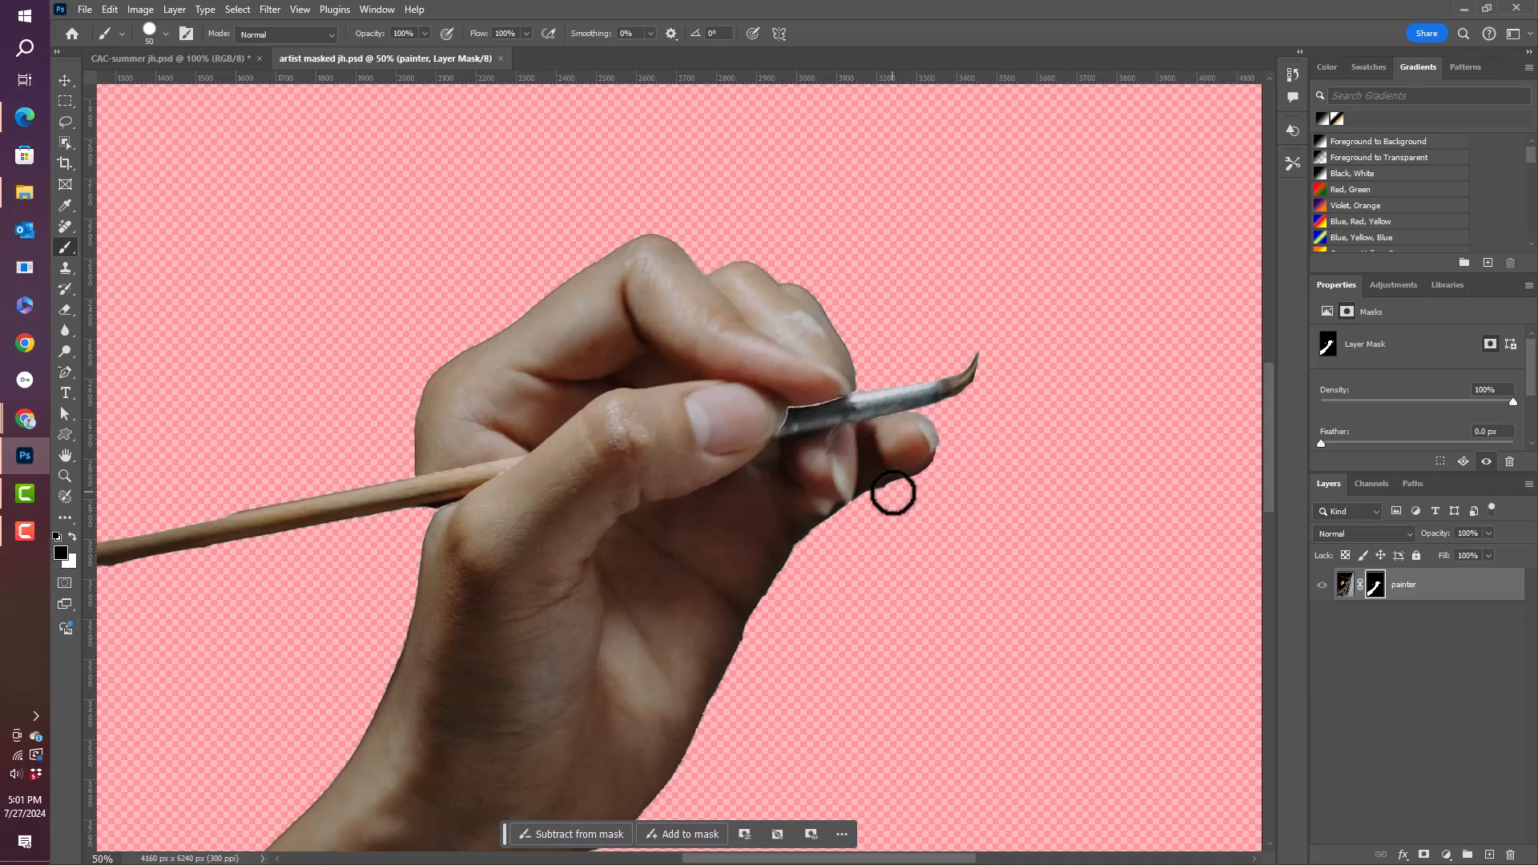
{"action": "left_click", "coordinate": [859, 506]}
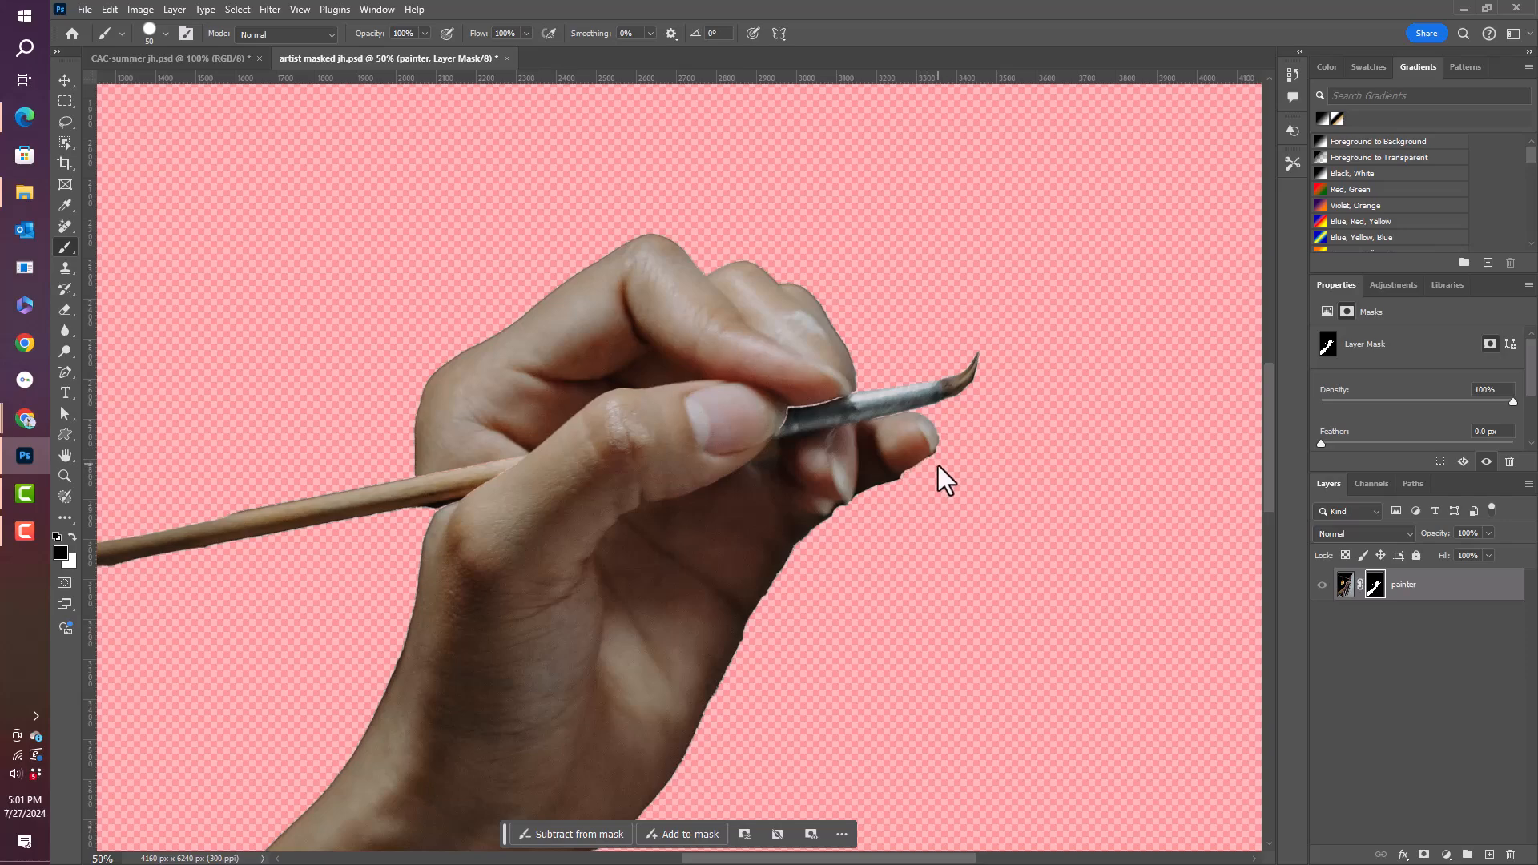
{"action": "key", "text": "x"}
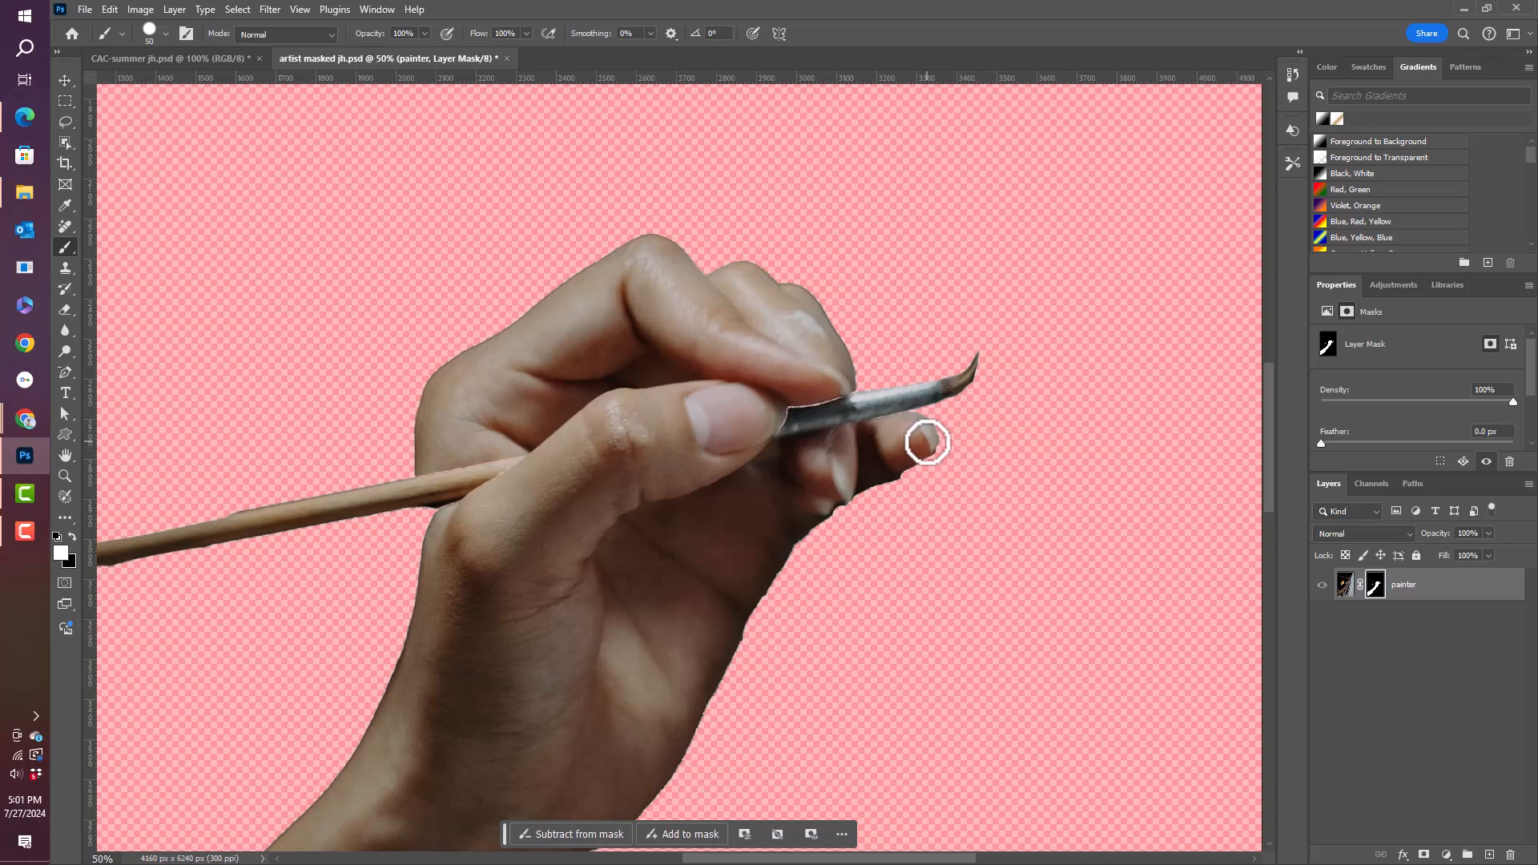
{"action": "left_click", "coordinate": [927, 443]}
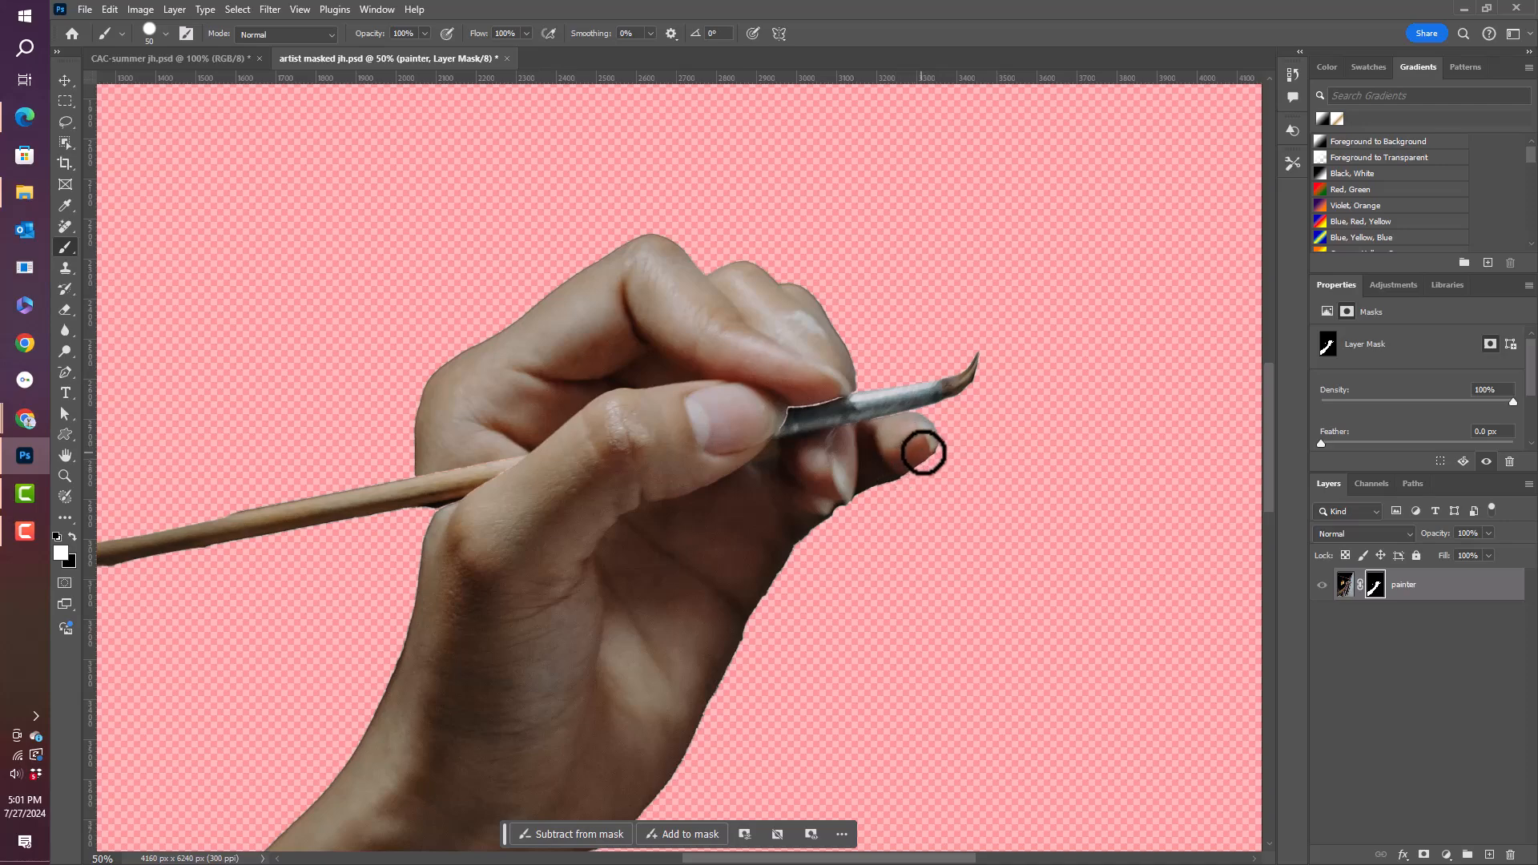
{"action": "left_click_drag", "start_coordinate": [928, 449], "coordinate": [908, 467]}
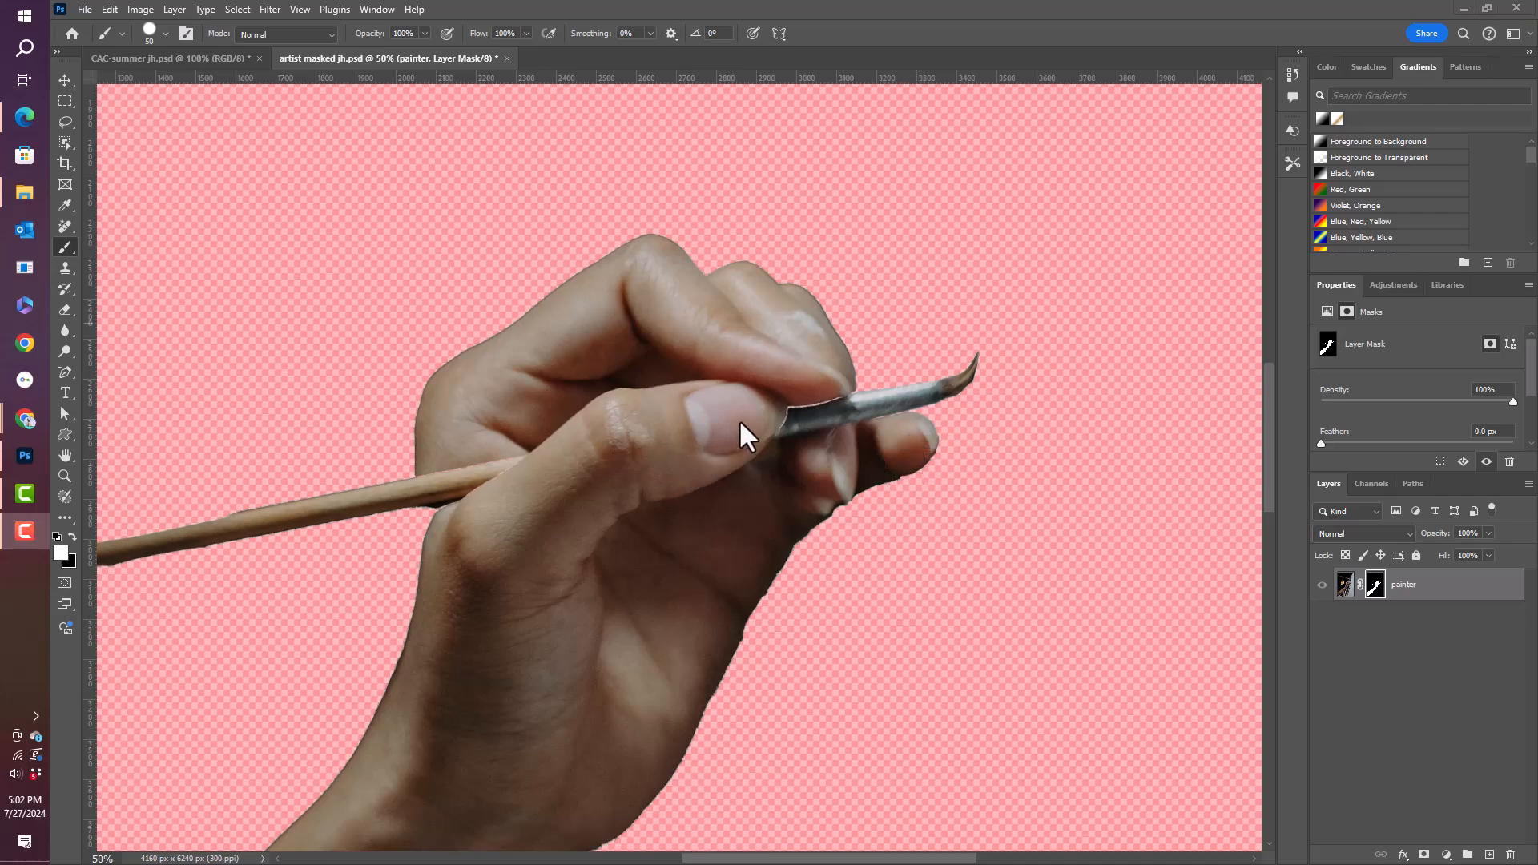
- Paint white on the mask to fill the gap between the index finger and the paintbrush's metal ferrule
{"action": "left_click", "coordinate": [810, 403]}
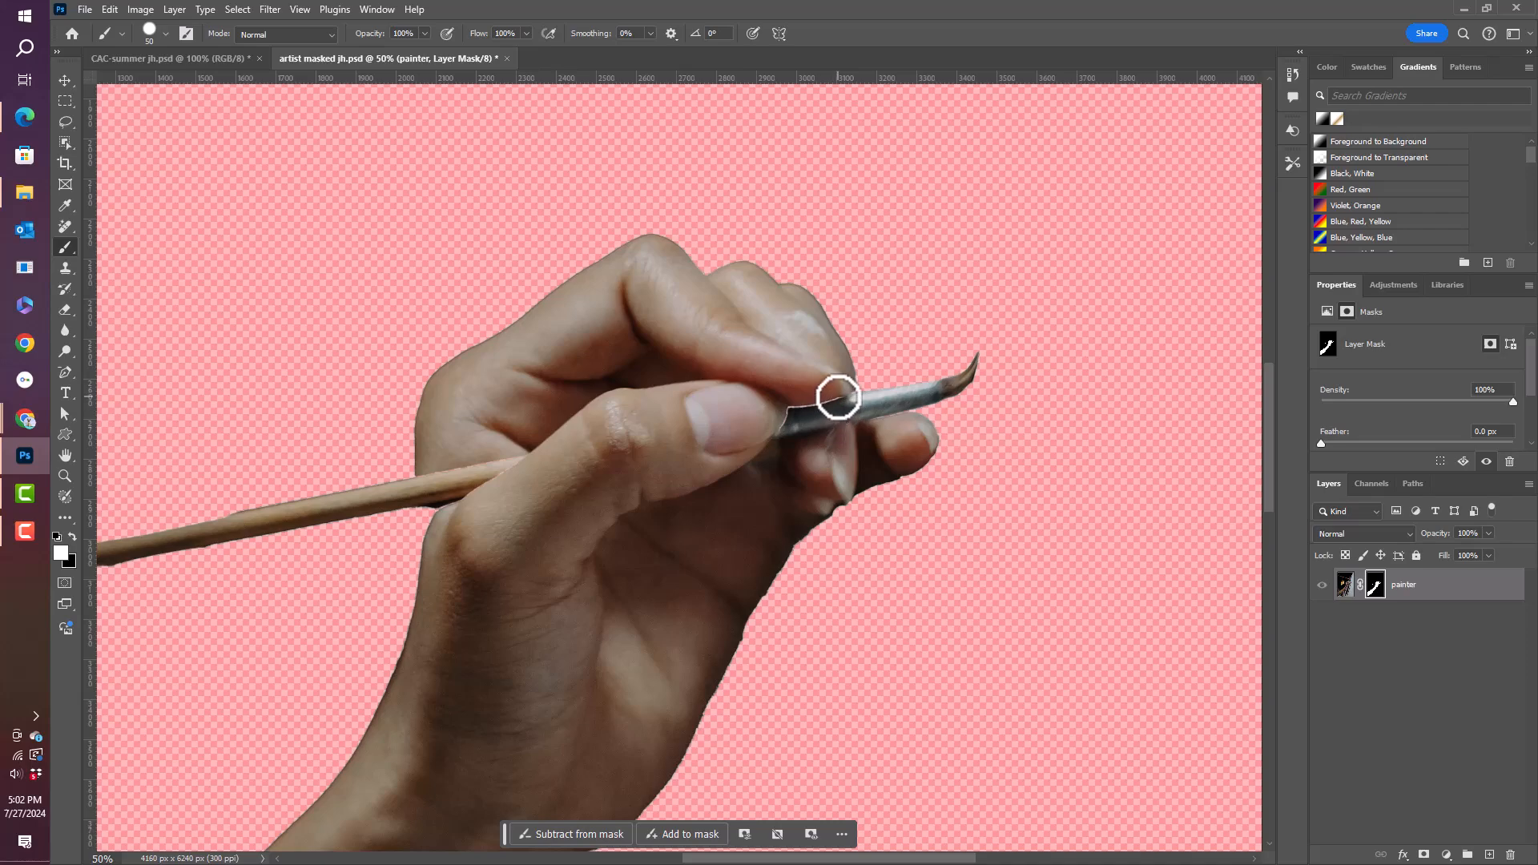
{"action": "mouse_move", "coordinate": [833, 402]}
{"action": "left_mouse_down"}
{"action": "mouse_move", "coordinate": [786, 409]}
{"action": "mouse_move", "coordinate": [771, 437]}
{"action": "left_mouse_up"}
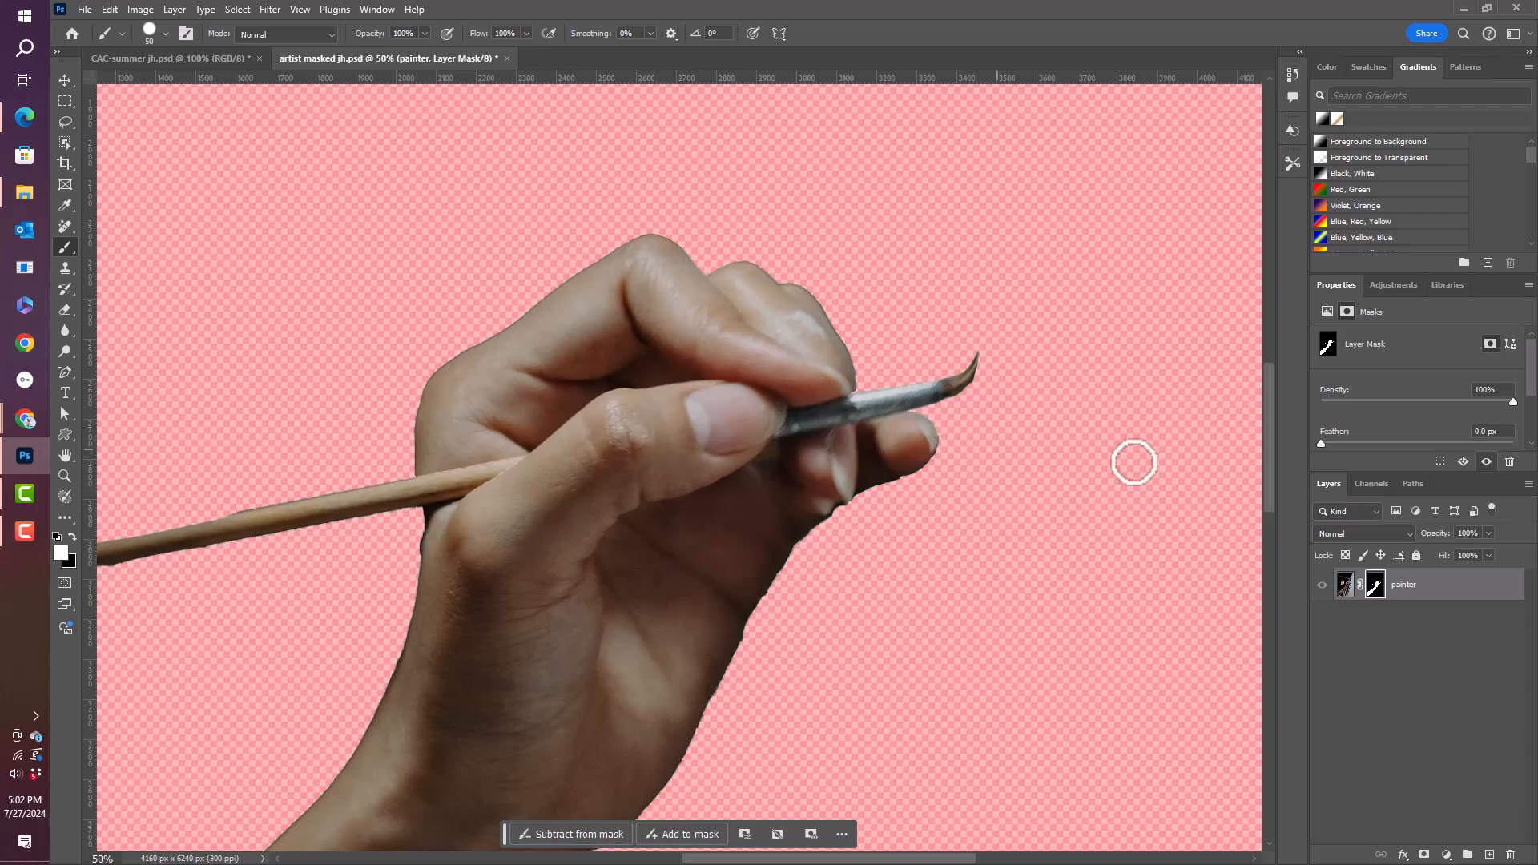
- Hide the red painter Mask channel overlay and return to the layer list
{"action": "left_click", "coordinate": [1377, 484]}
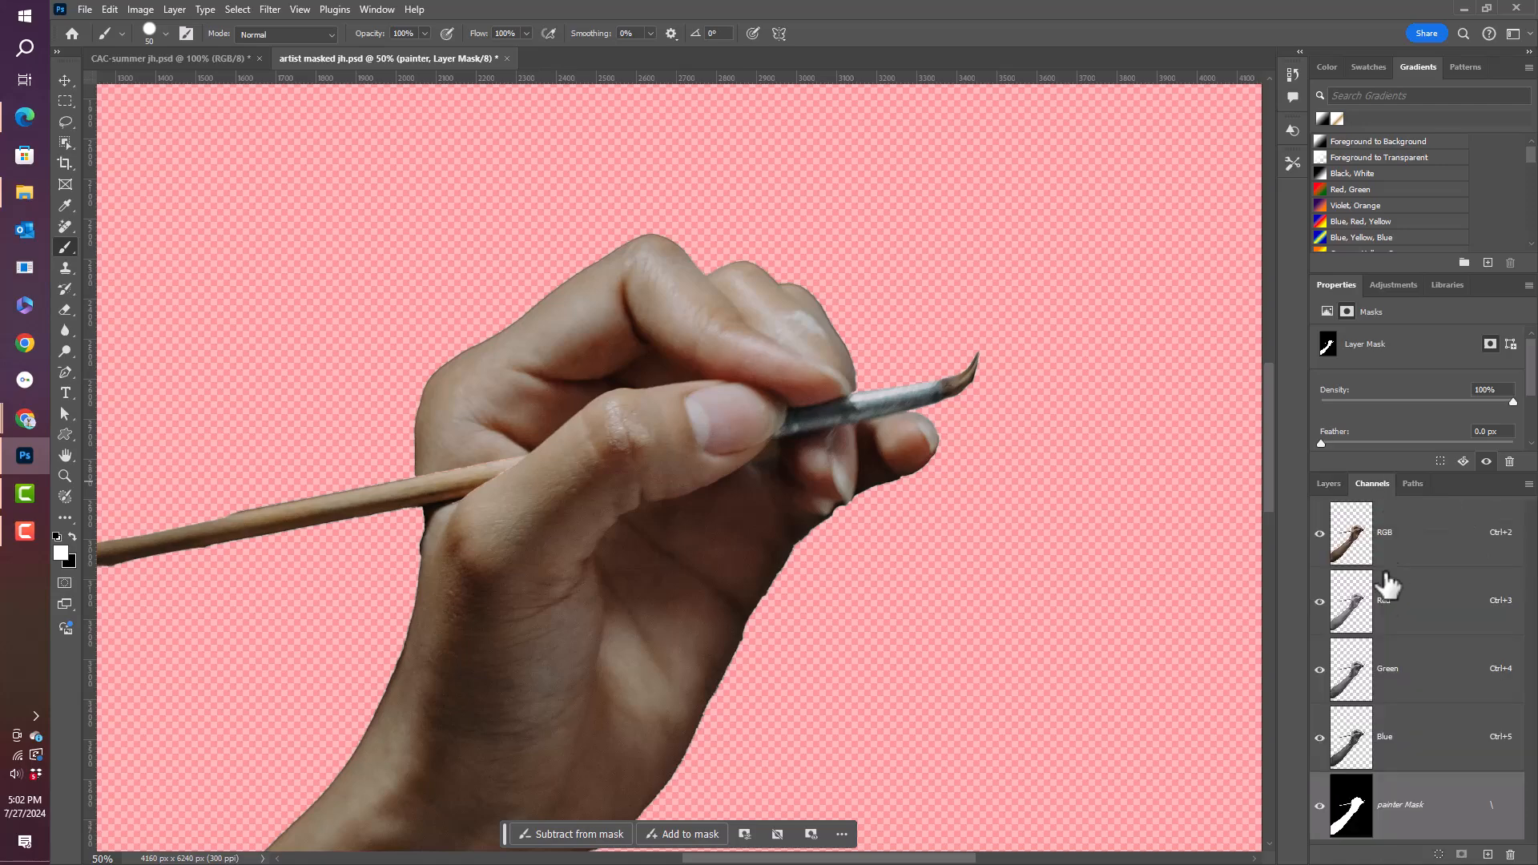
{"action": "left_click", "coordinate": [1320, 805]}
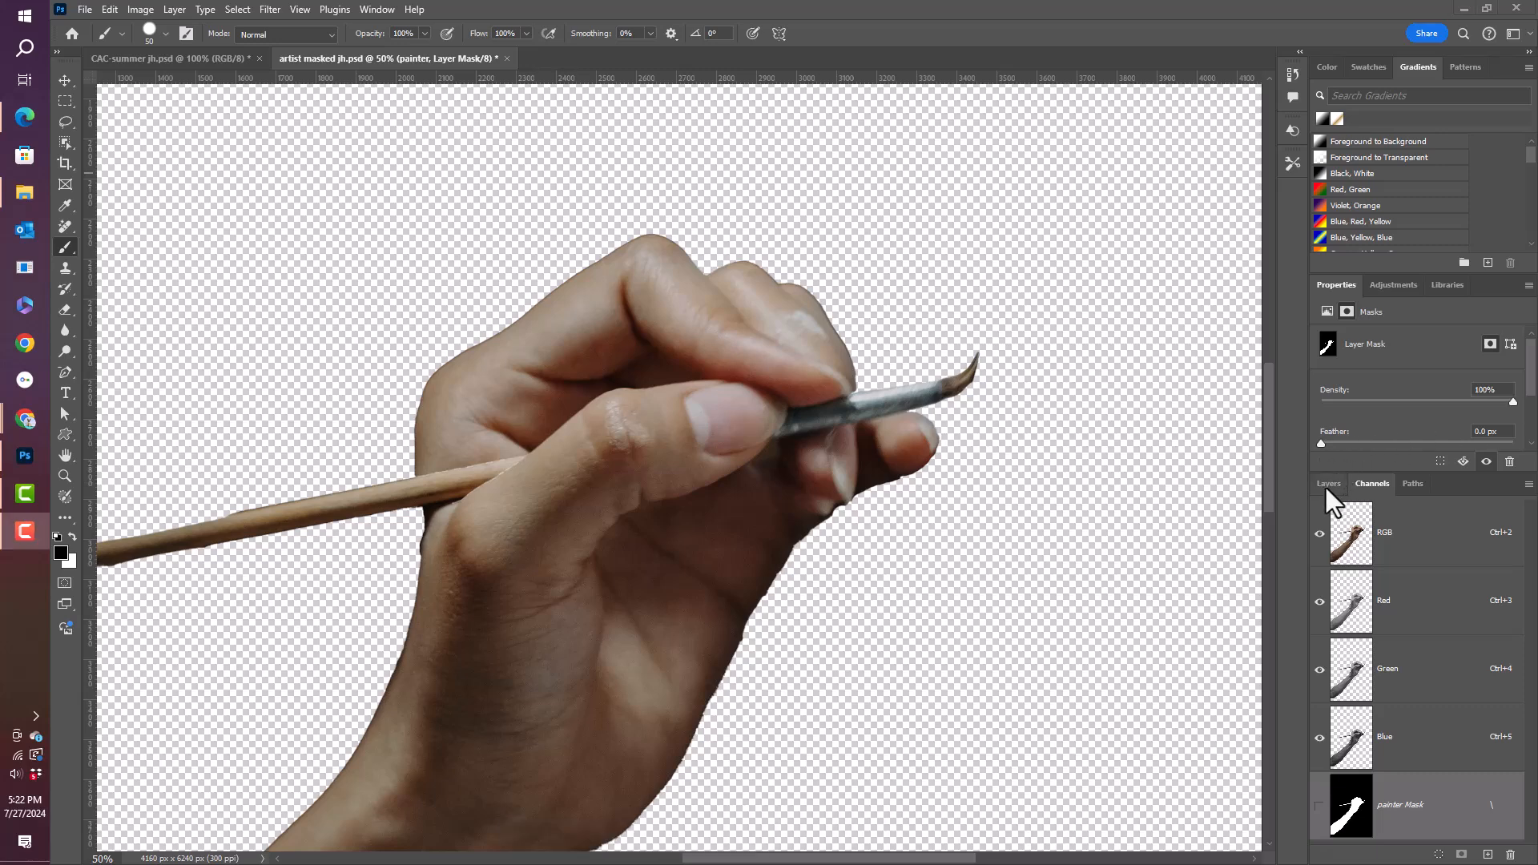
{"action": "left_click", "coordinate": [1326, 487]}
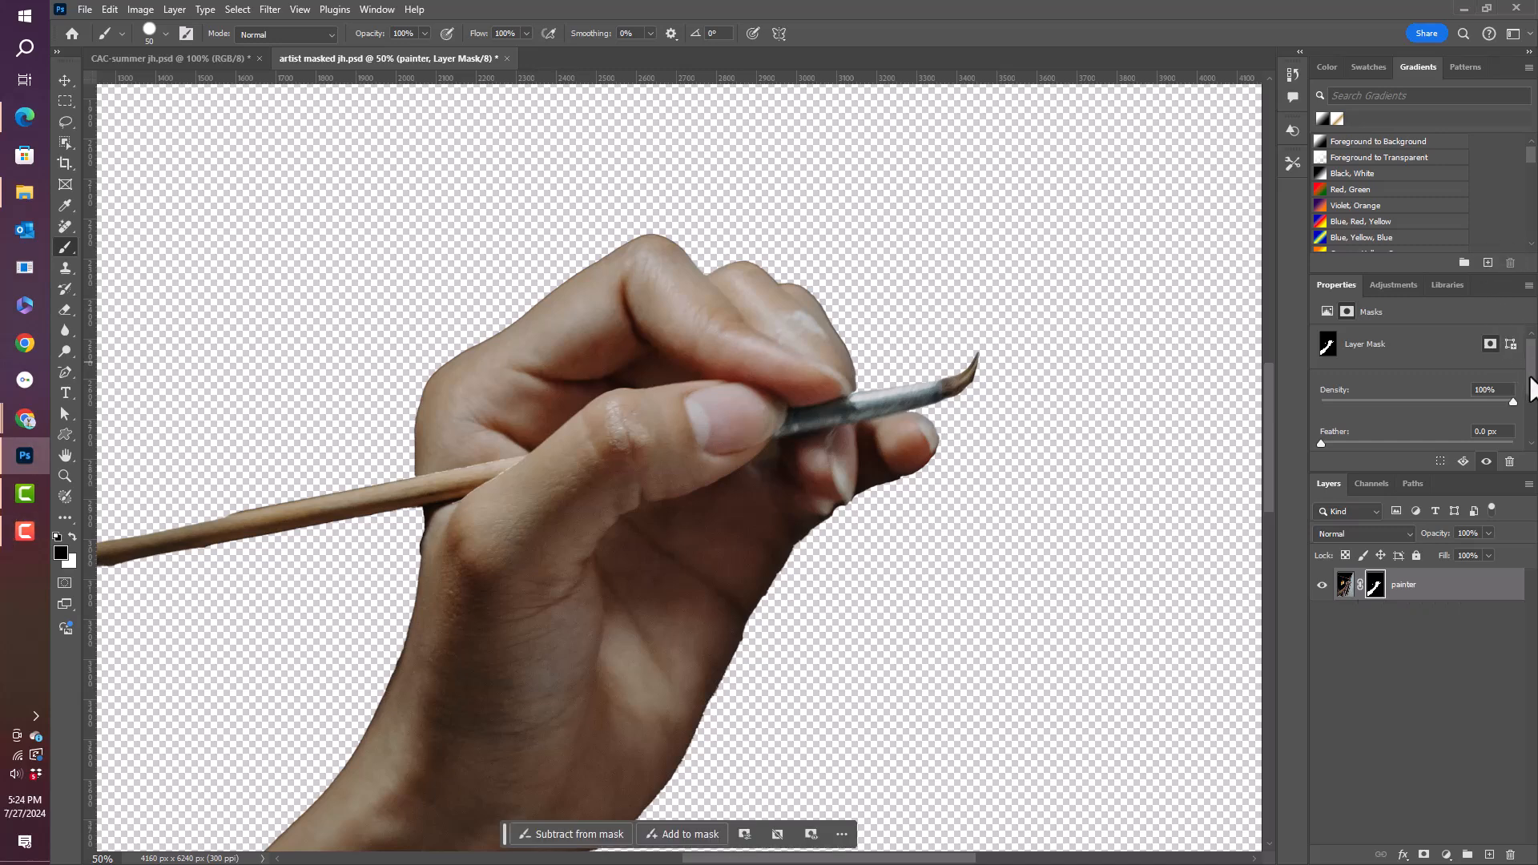
- Open the painter layer mask in Select and Mask, keep the Onion Skin view and set its transparency to 25%
{"action": "left_click_drag", "start_coordinate": [1532, 393], "coordinate": [1532, 437]}
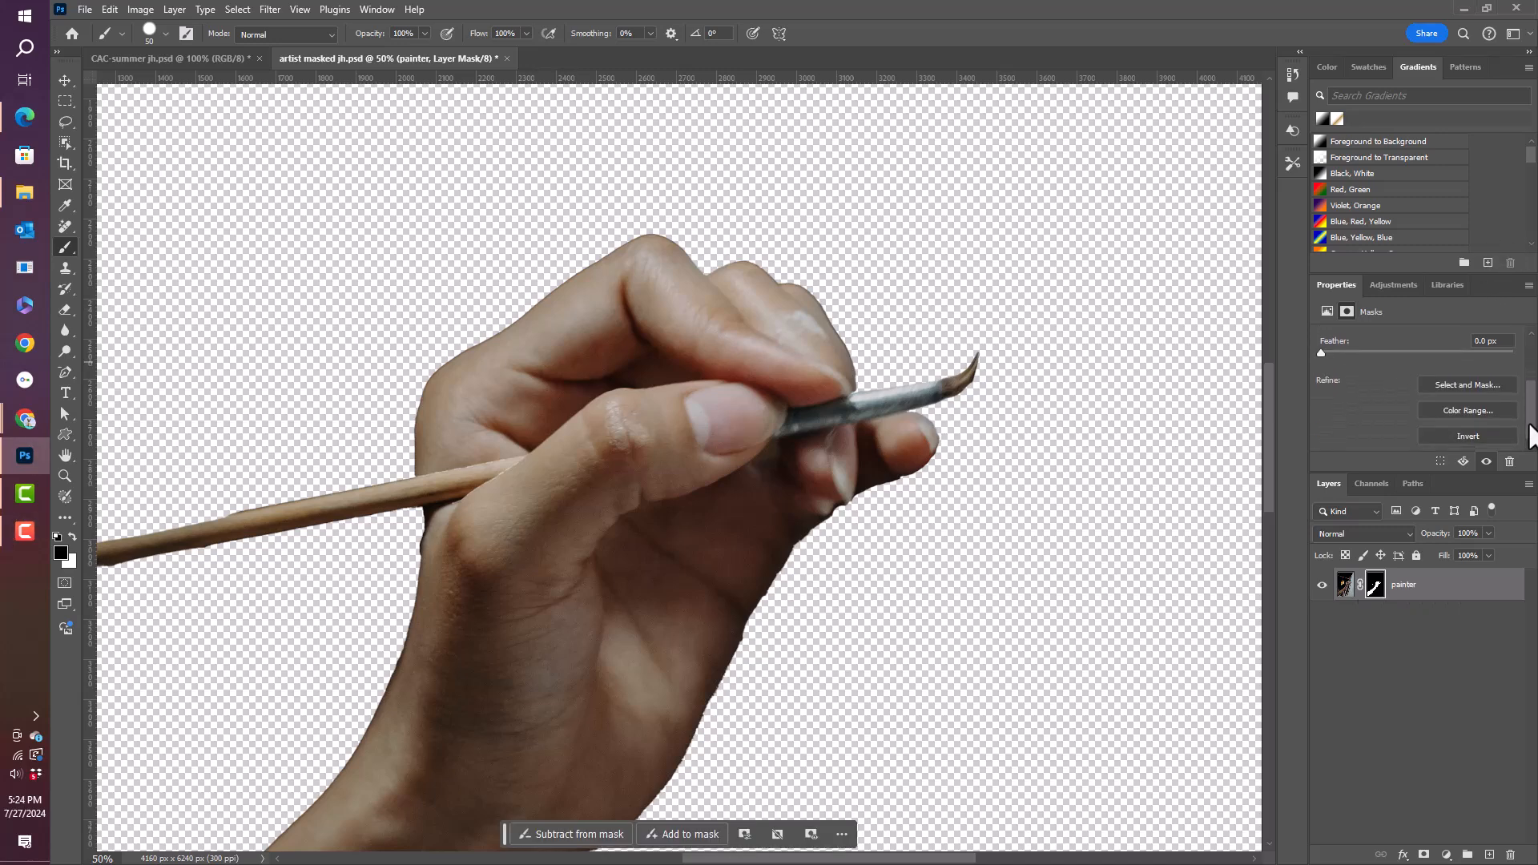
{"action": "left_click", "coordinate": [1471, 383]}
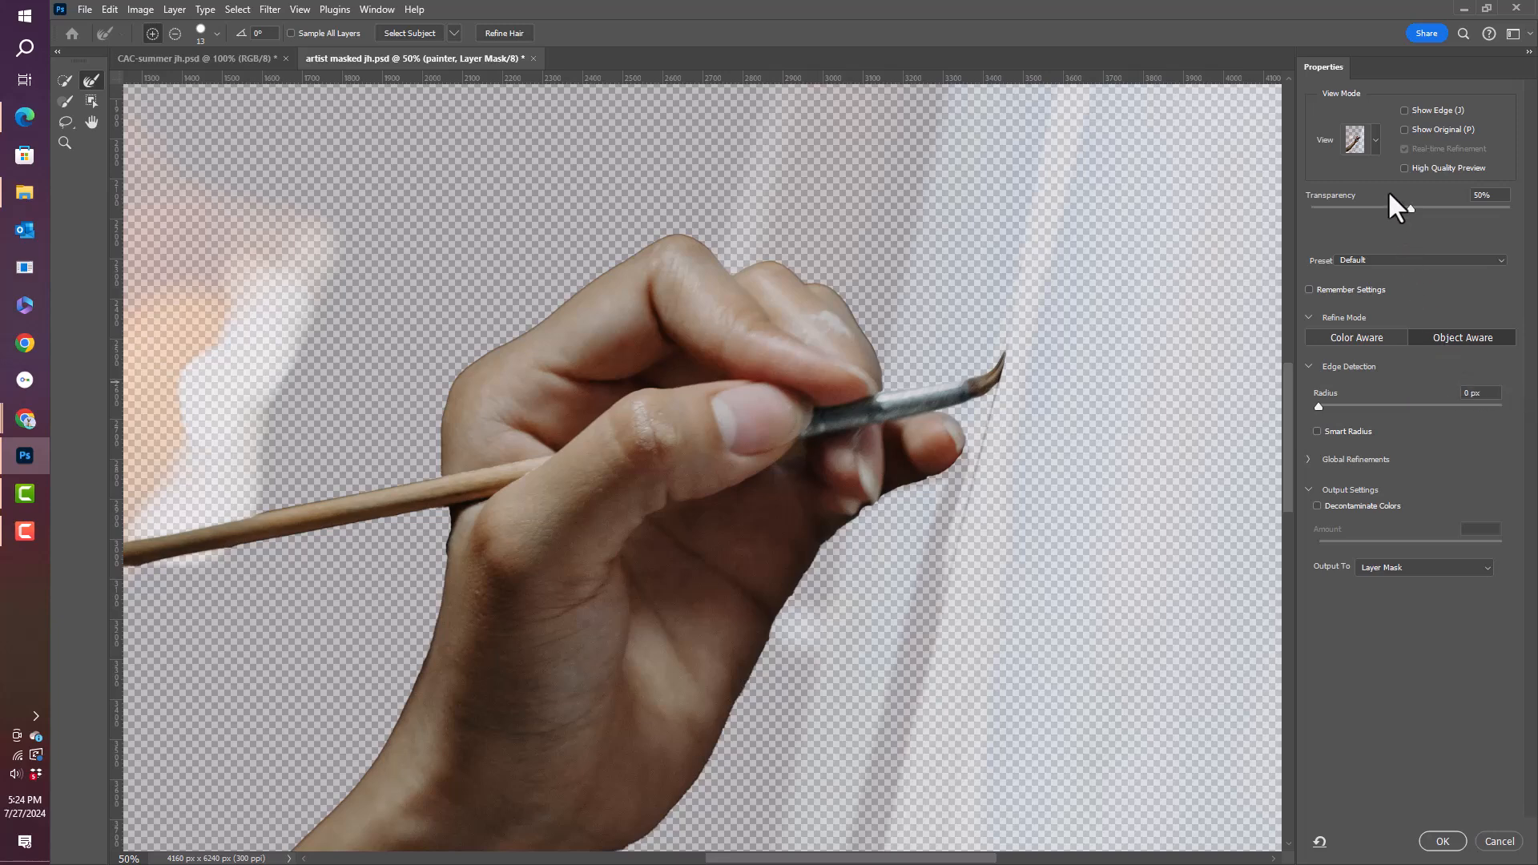
{"action": "left_click", "coordinate": [1375, 140]}
{"action": "left_click", "coordinate": [1375, 141]}
{"action": "left_click", "coordinate": [1378, 145]}
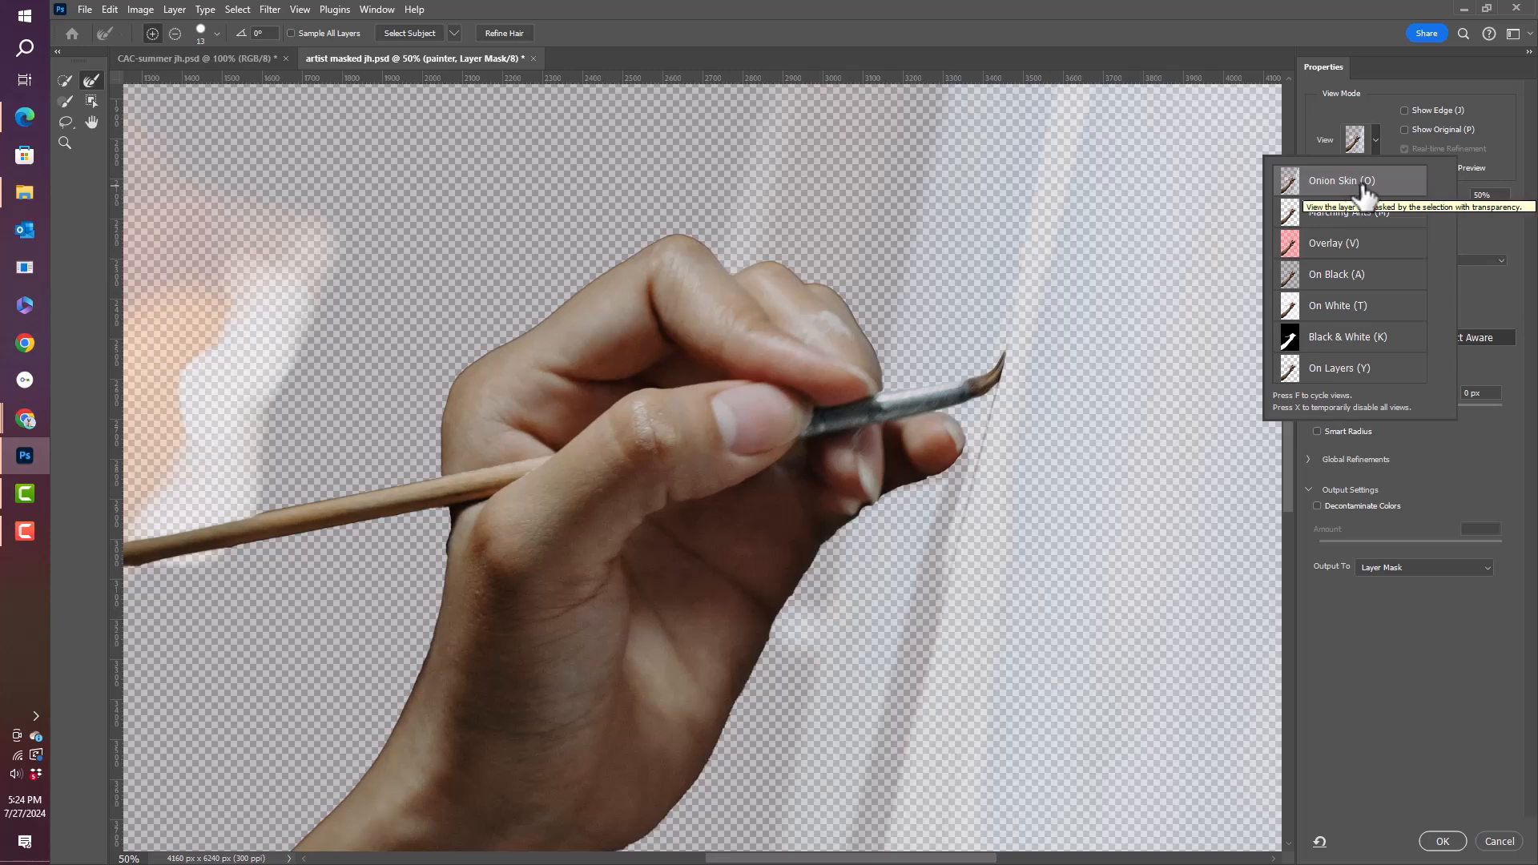
{"action": "left_click", "coordinate": [1480, 162]}
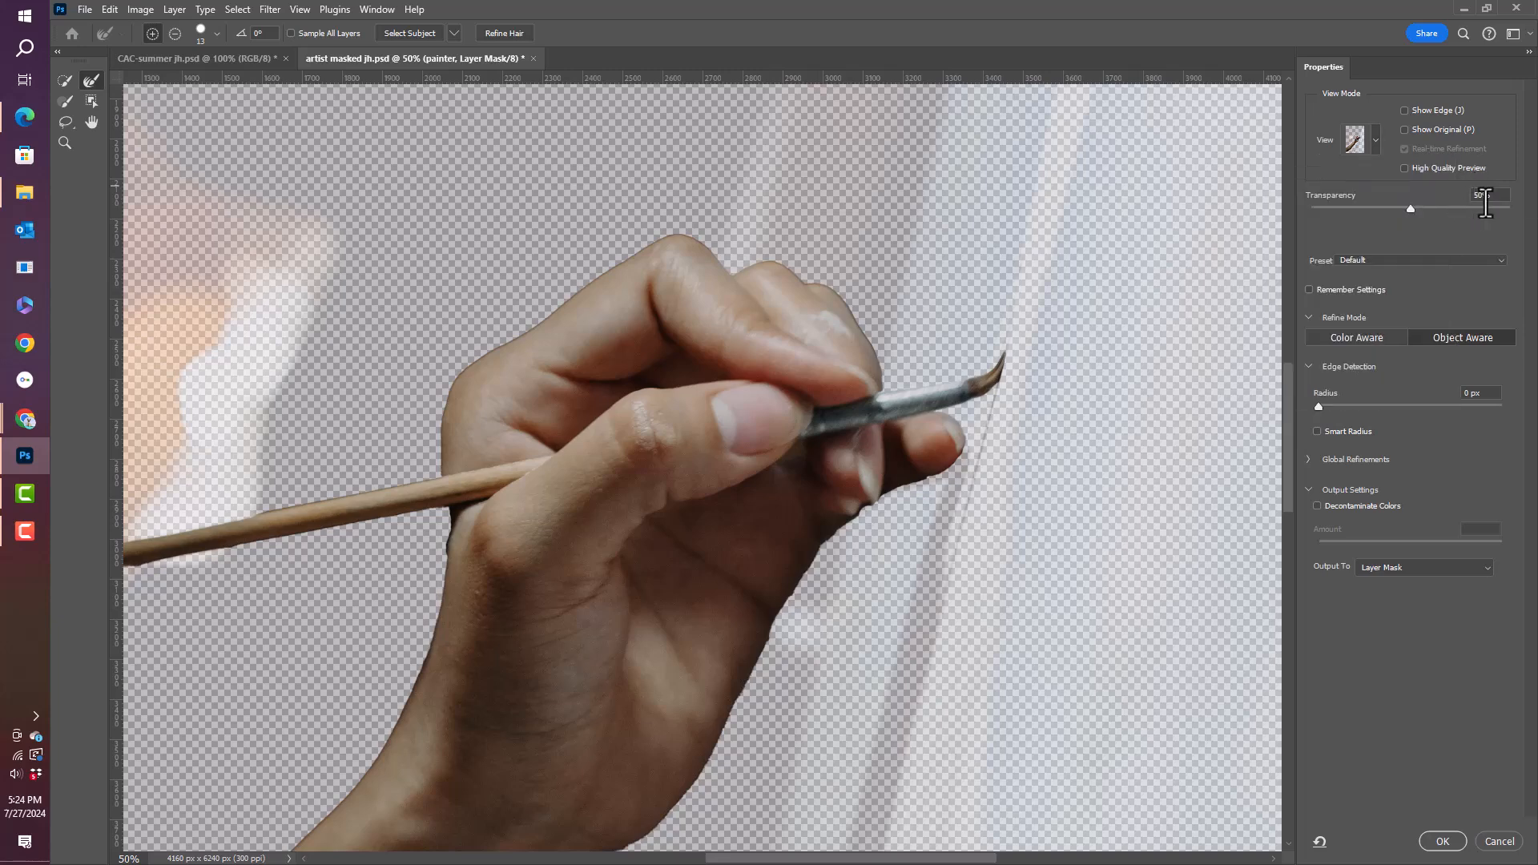
{"action": "left_click", "coordinate": [1472, 197]}
{"action": "left_click_drag", "start_coordinate": [1472, 196], "coordinate": [1495, 202]}
{"action": "type", "text": "25"}
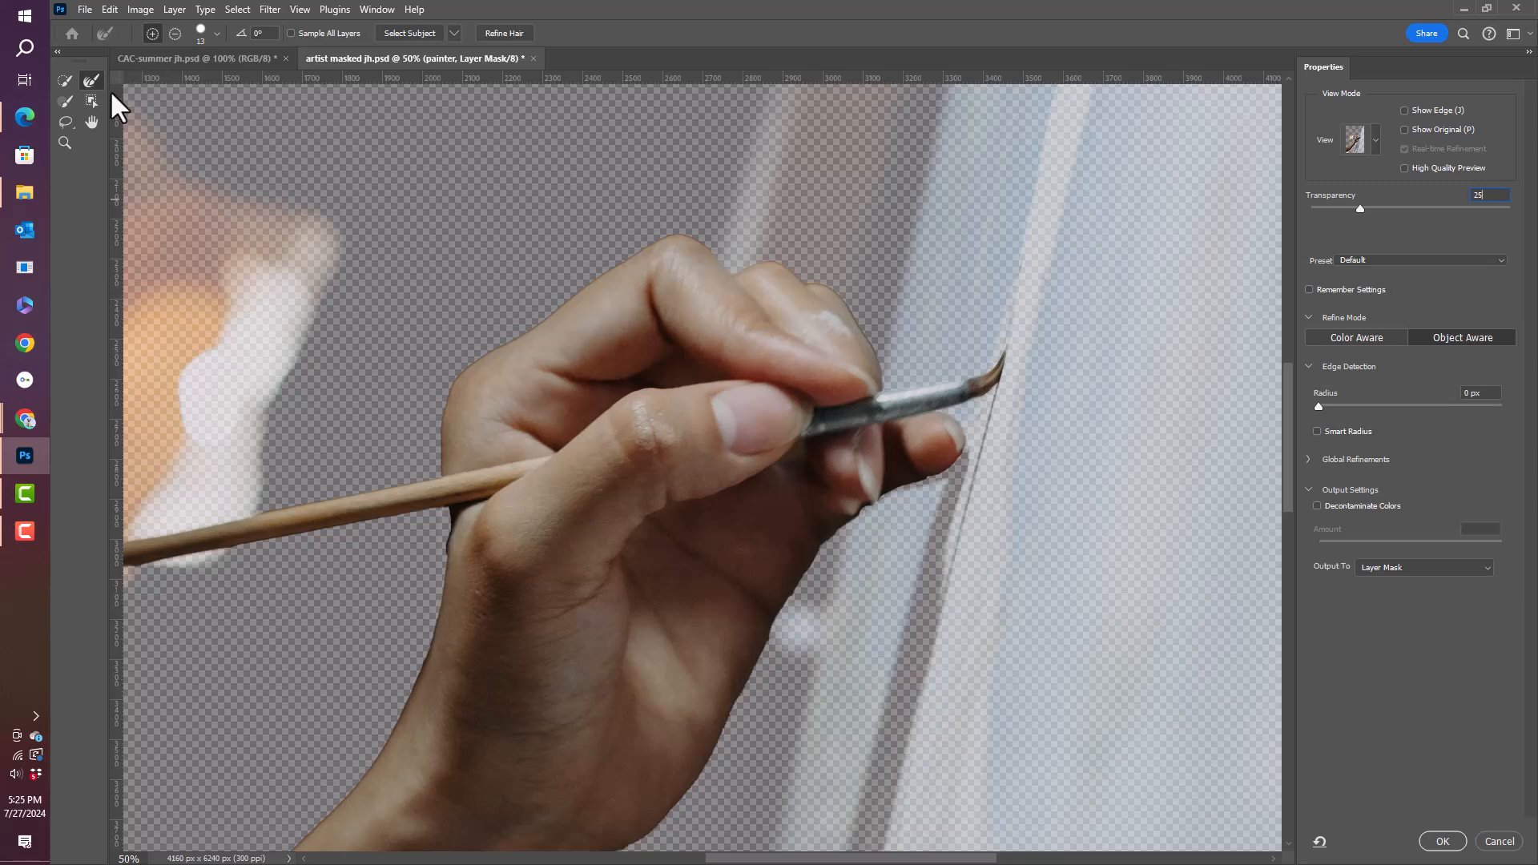
- Choose the Brush tool in Select and Mask and set its size to 50 px
{"action": "left_click", "coordinate": [64, 101]}
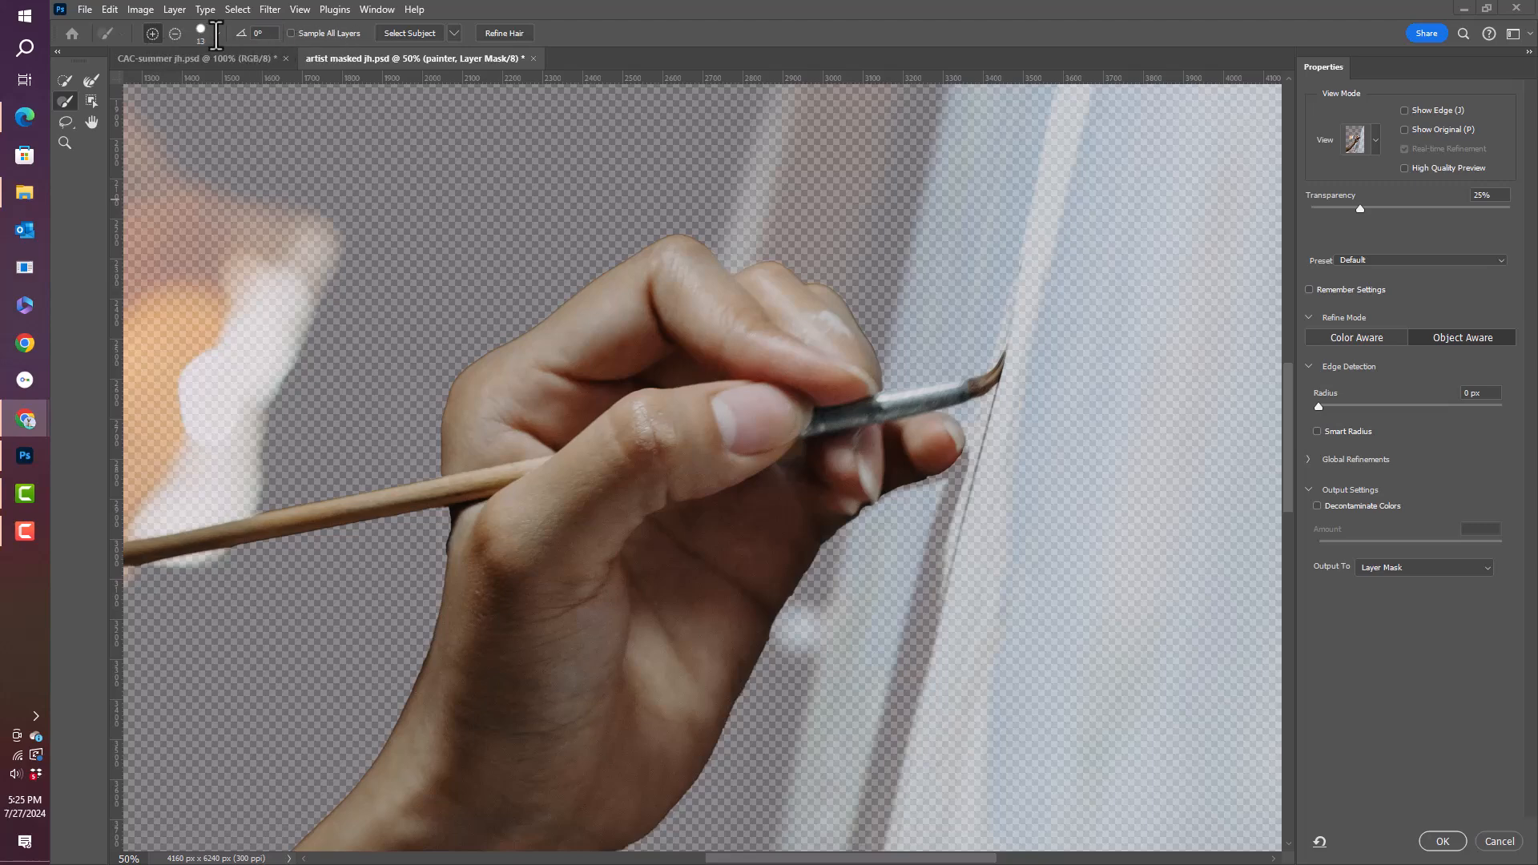
{"action": "left_click", "coordinate": [216, 34]}
{"action": "left_click", "coordinate": [217, 36]}
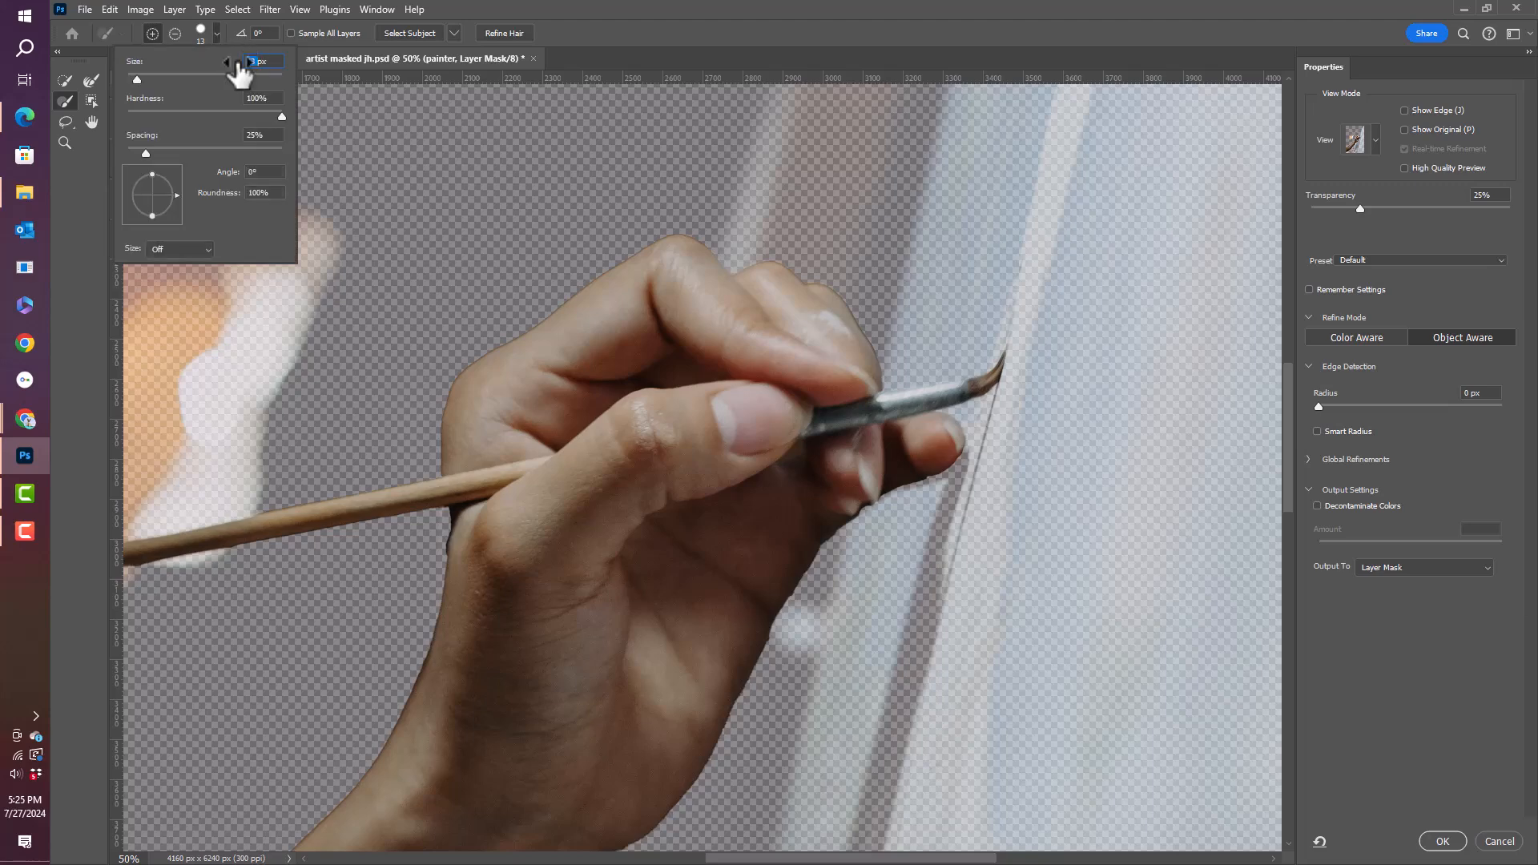
{"action": "type", "text": "50"}
{"action": "key", "text": "Tab"}
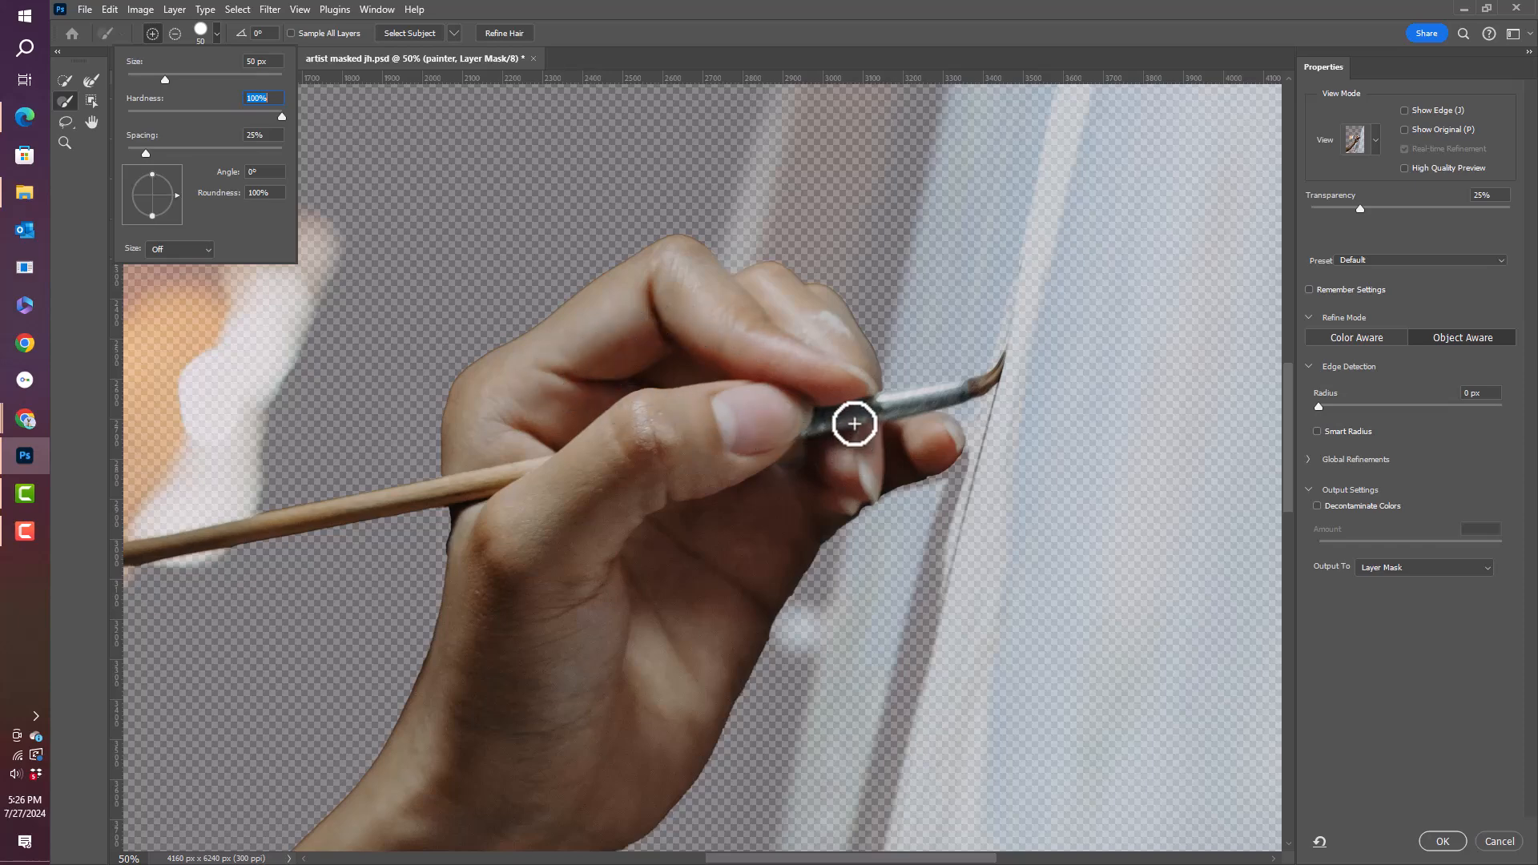
{"action": "key", "text": "Return"}
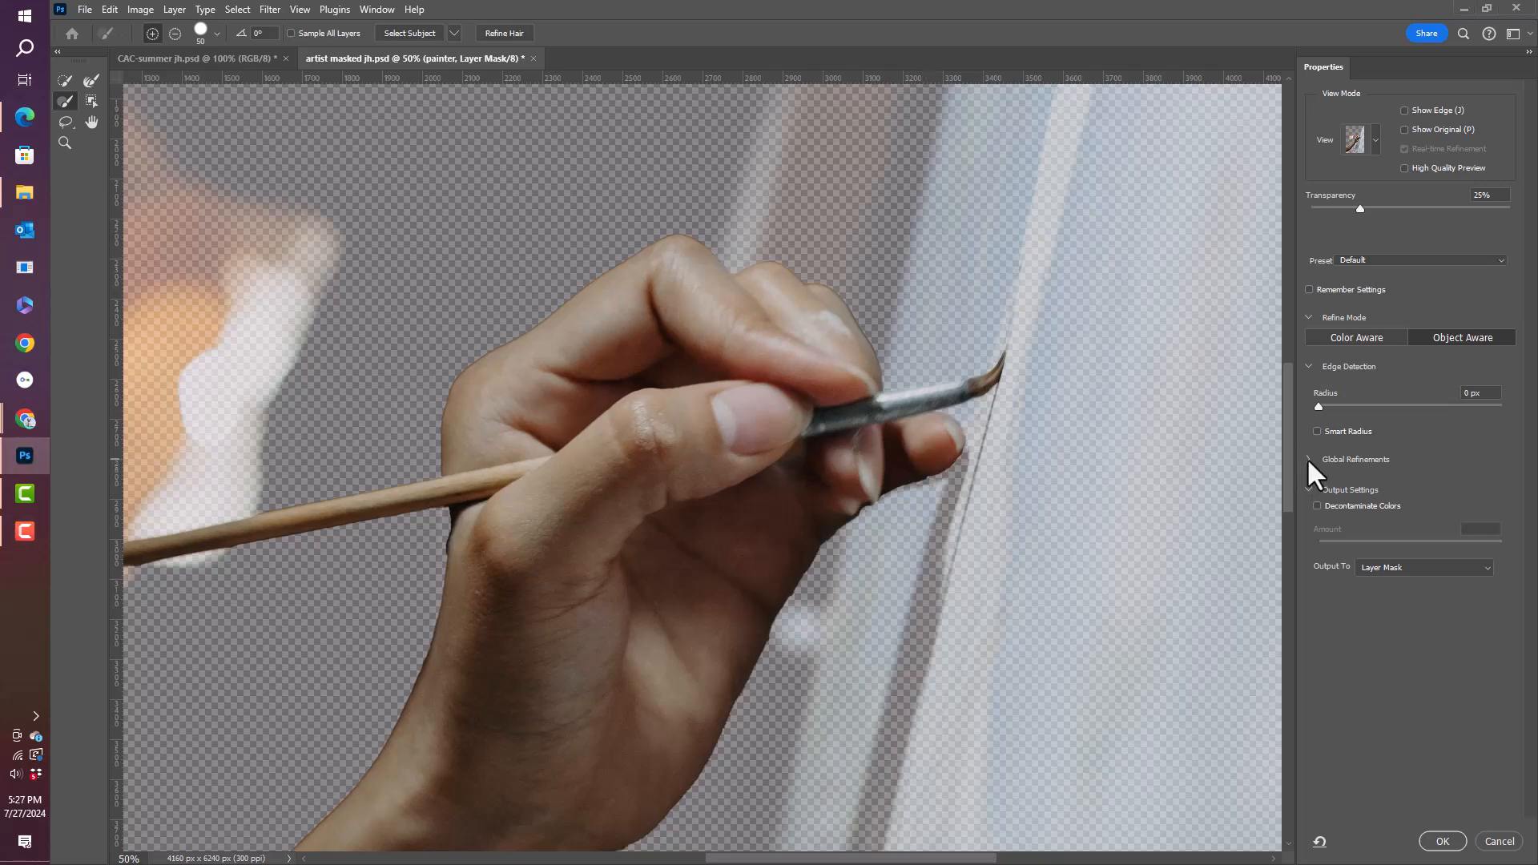
- Expand the global refinements and set Smooth to 10 and Feather to 1 px for the mask edge
{"action": "left_click", "coordinate": [1310, 461]}
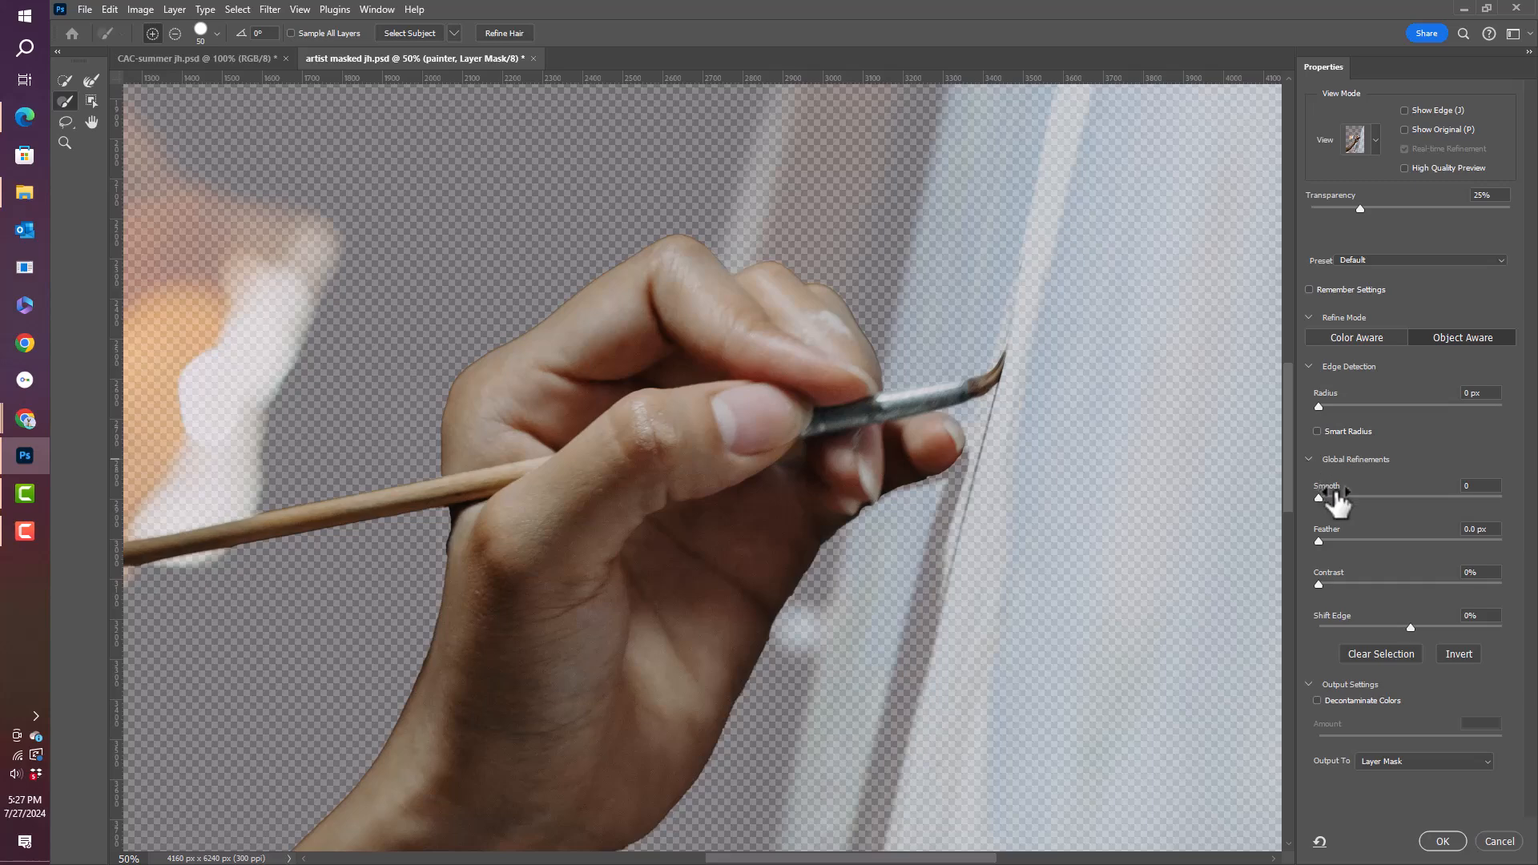
{"action": "left_click", "coordinate": [1469, 486]}
{"action": "type", "text": "1"}
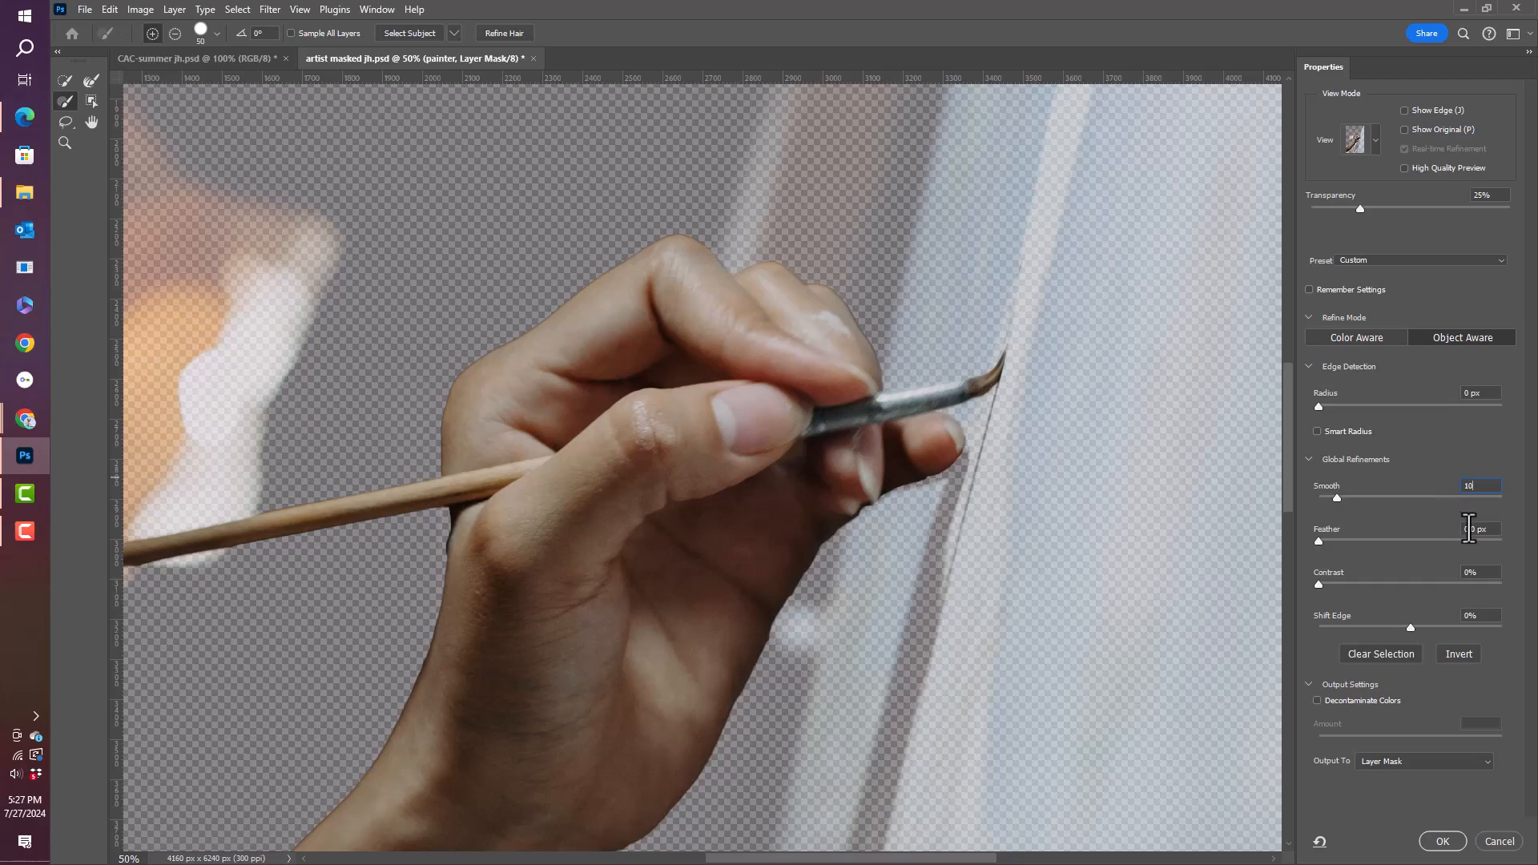
{"action": "left_click", "coordinate": [1473, 530]}
{"action": "type", "text": "1"}
{"action": "key", "text": "Return"}
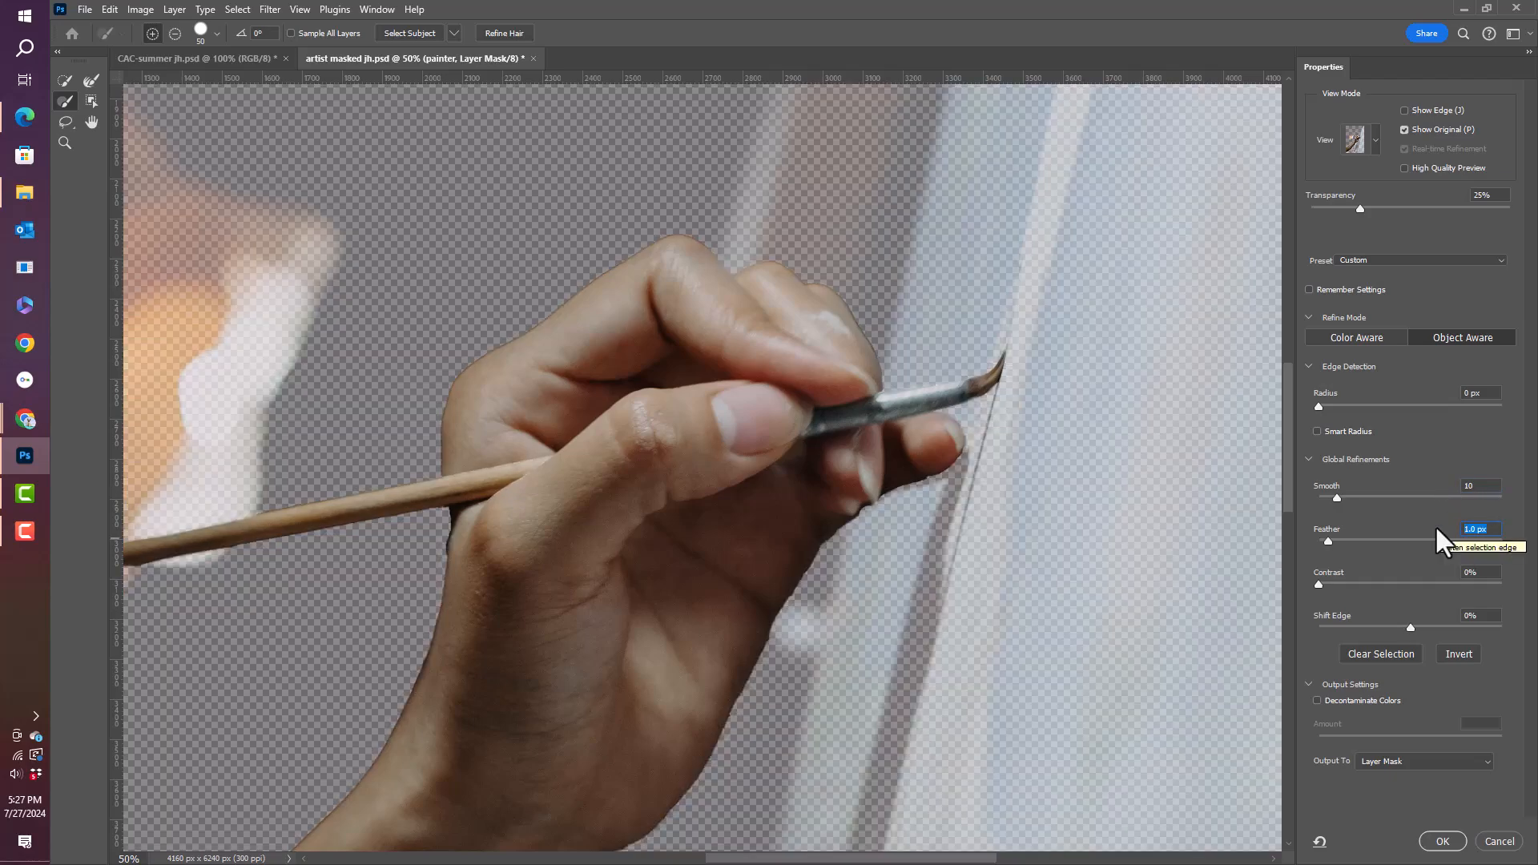
{"action": "type", "text": "1"}
{"action": "key", "text": "Return"}
{"action": "key", "text": "Tab"}
- Set Shift Edge to -50%, raise the preview transparency to 100% and apply the refinements to the layer mask
{"action": "left_click", "coordinate": [1472, 617]}
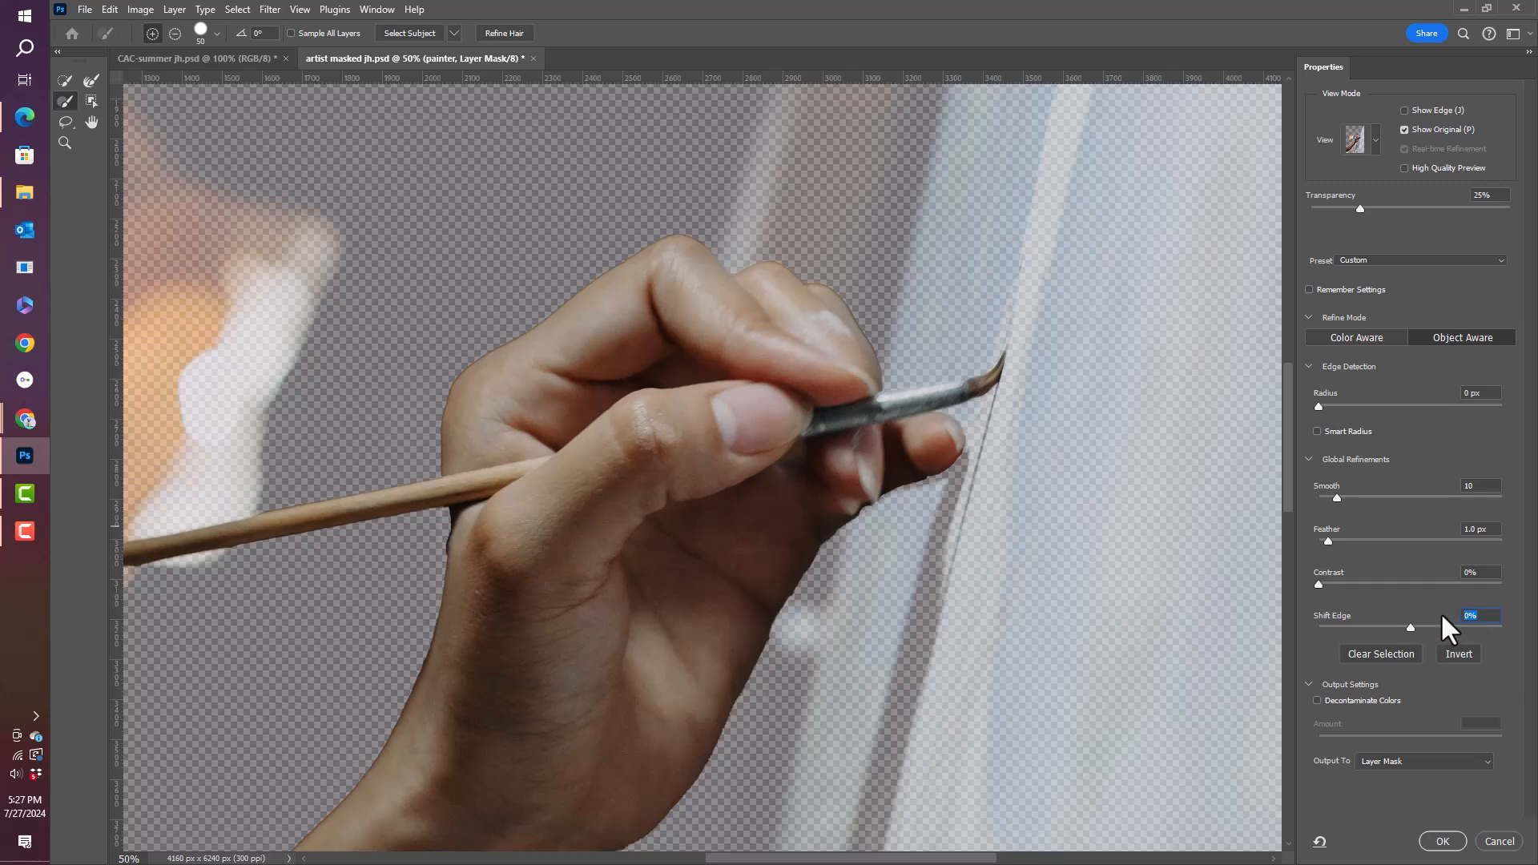
{"action": "type", "text": "-"}
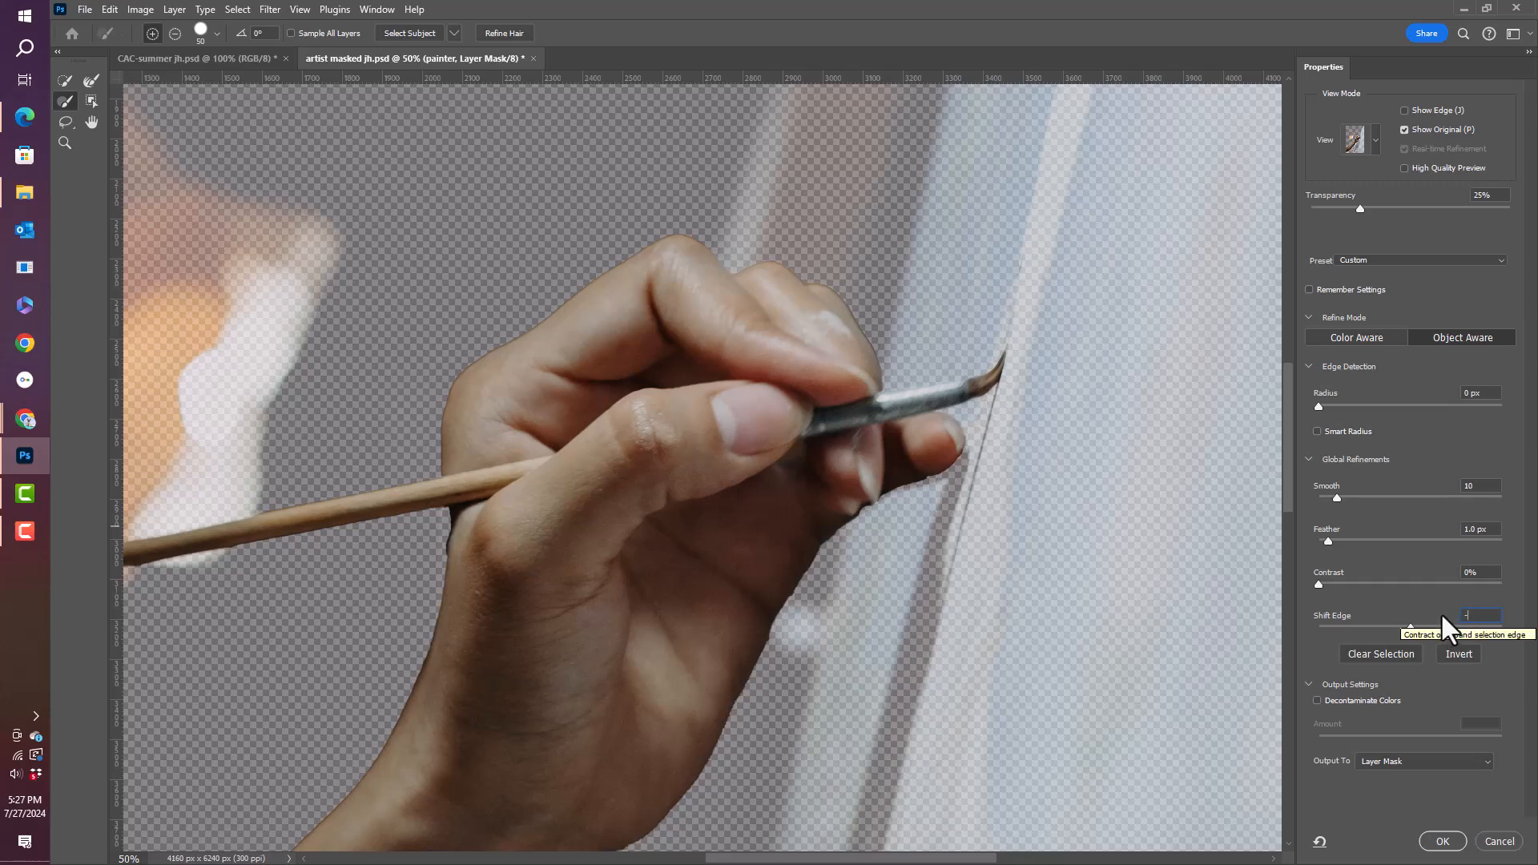
{"action": "type", "text": "50"}
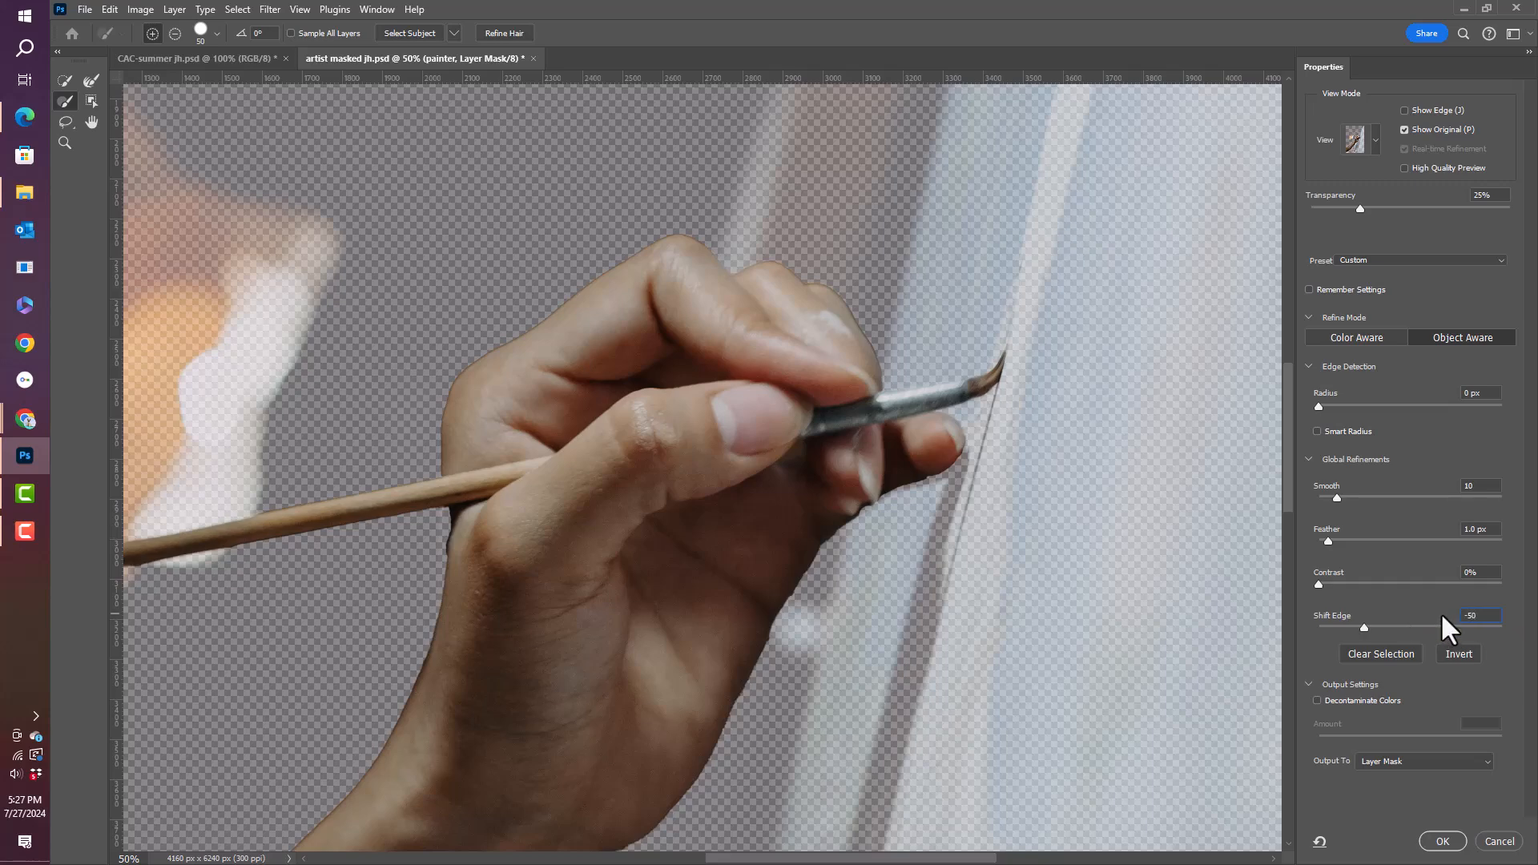
{"action": "key", "text": "Tab"}
{"action": "left_click_drag", "start_coordinate": [1360, 209], "coordinate": [1514, 229]}
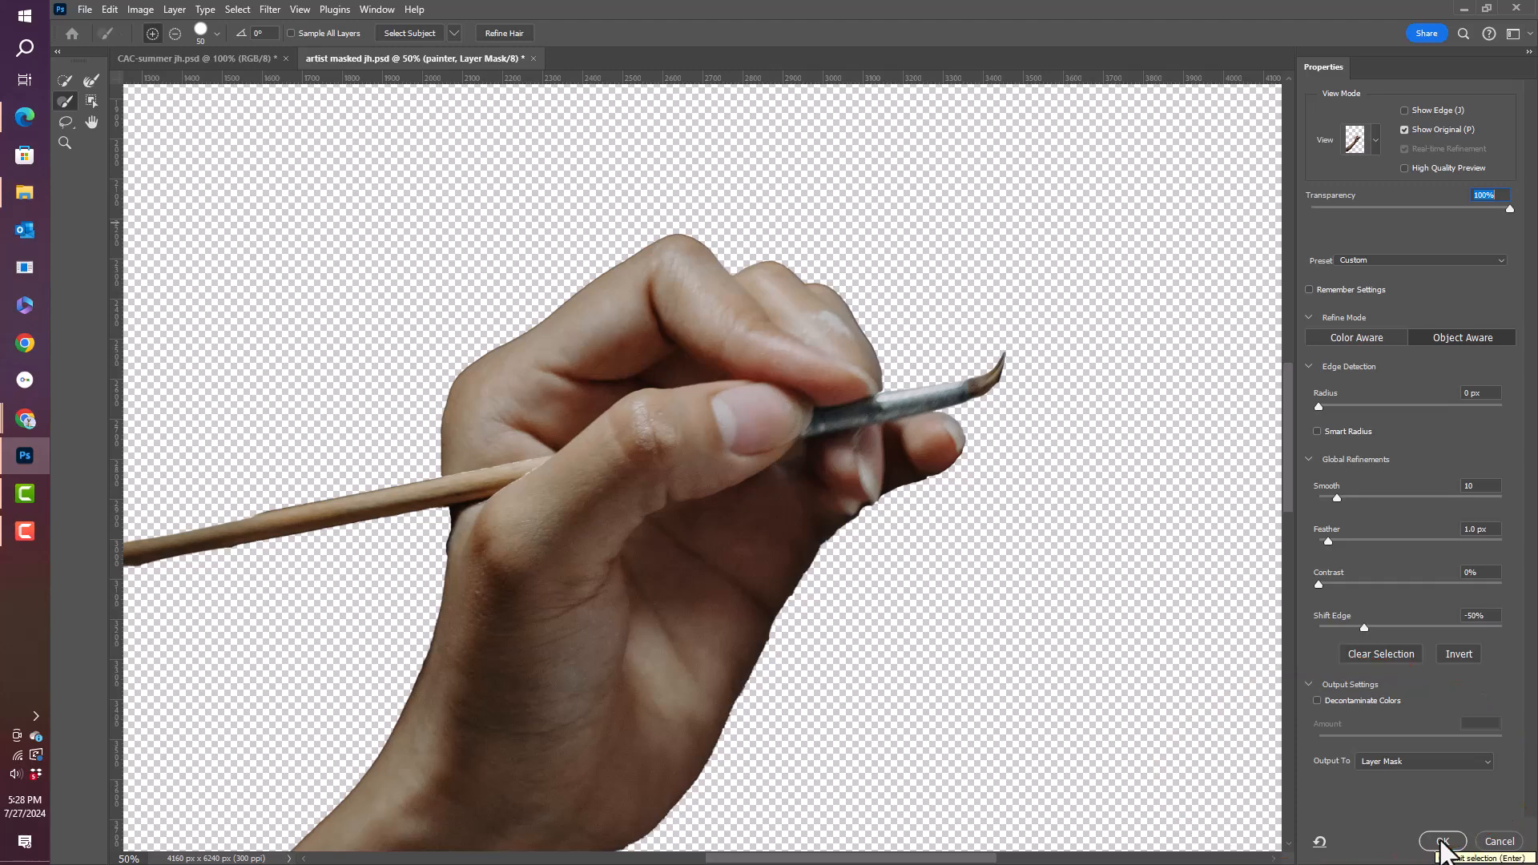
{"action": "left_click", "coordinate": [1442, 842]}
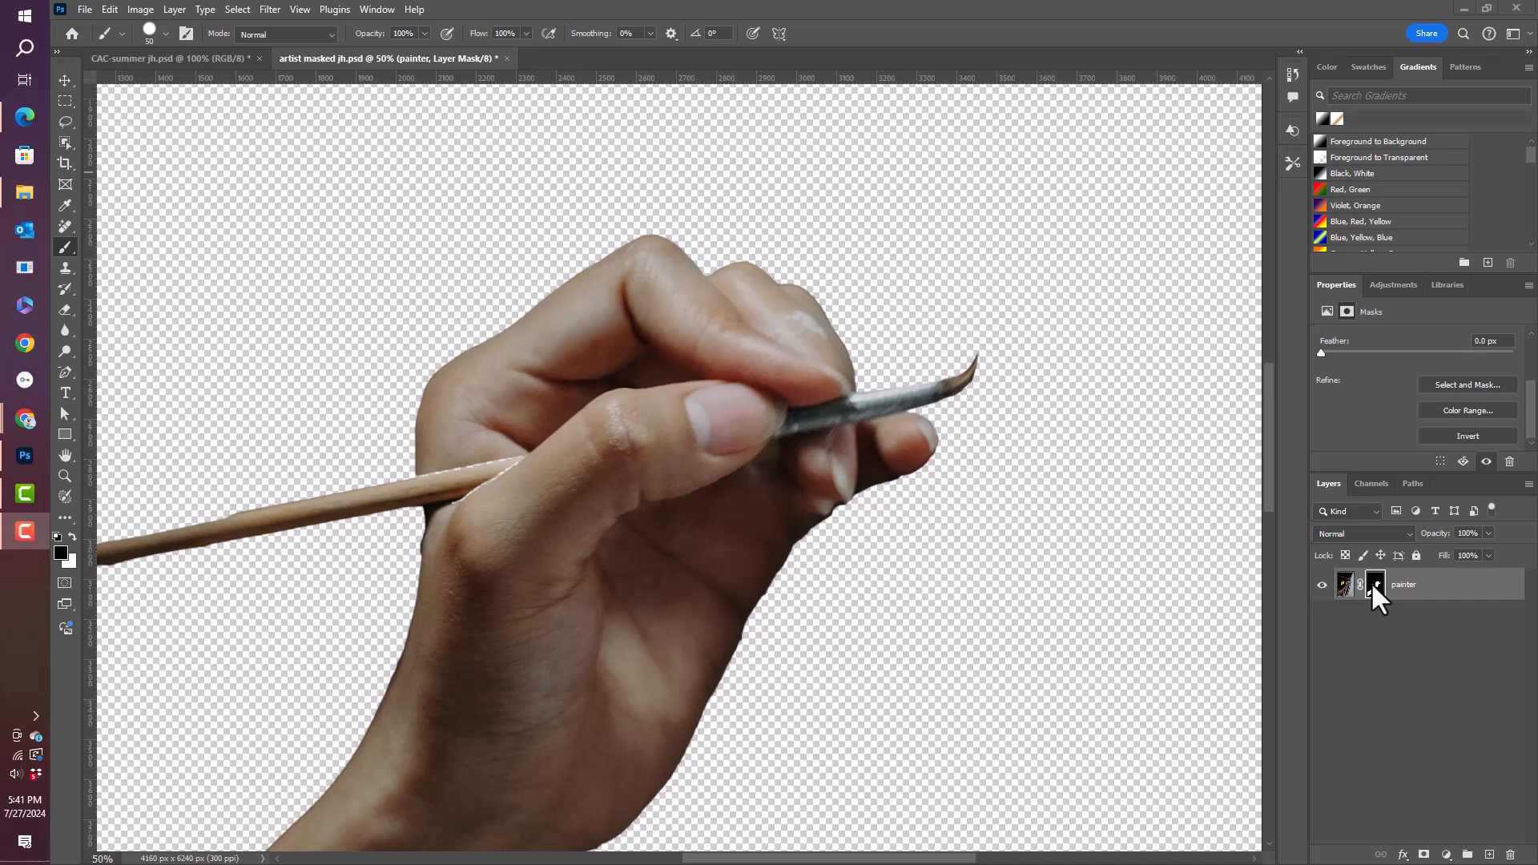
- Duplicate the masked painter layer into the document CAC-summer jh.psd
{"action": "left_click", "coordinate": [1406, 586]}
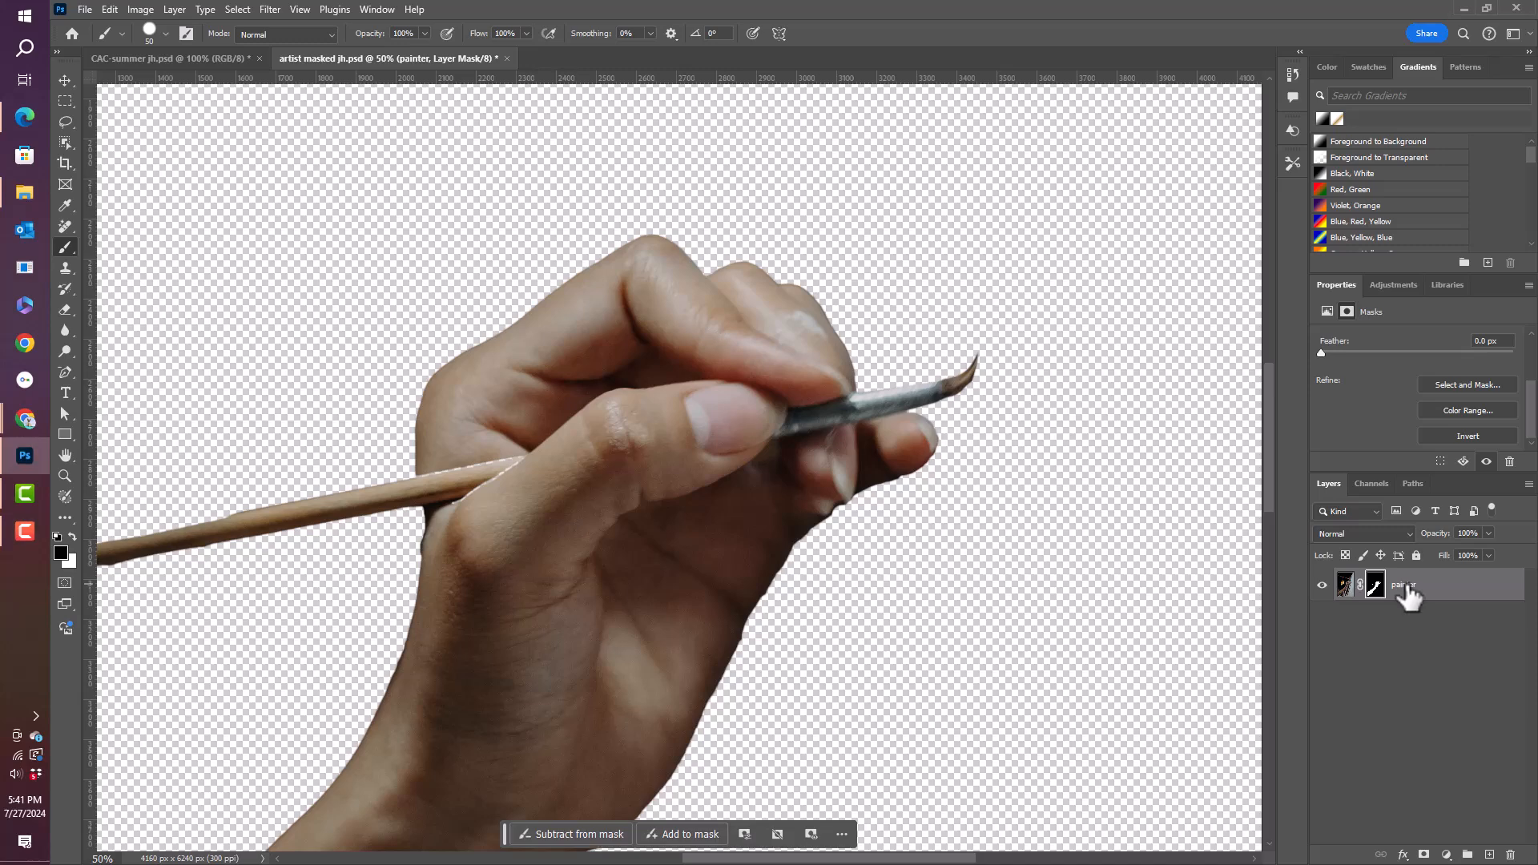
{"action": "right_click", "coordinate": [1406, 585]}
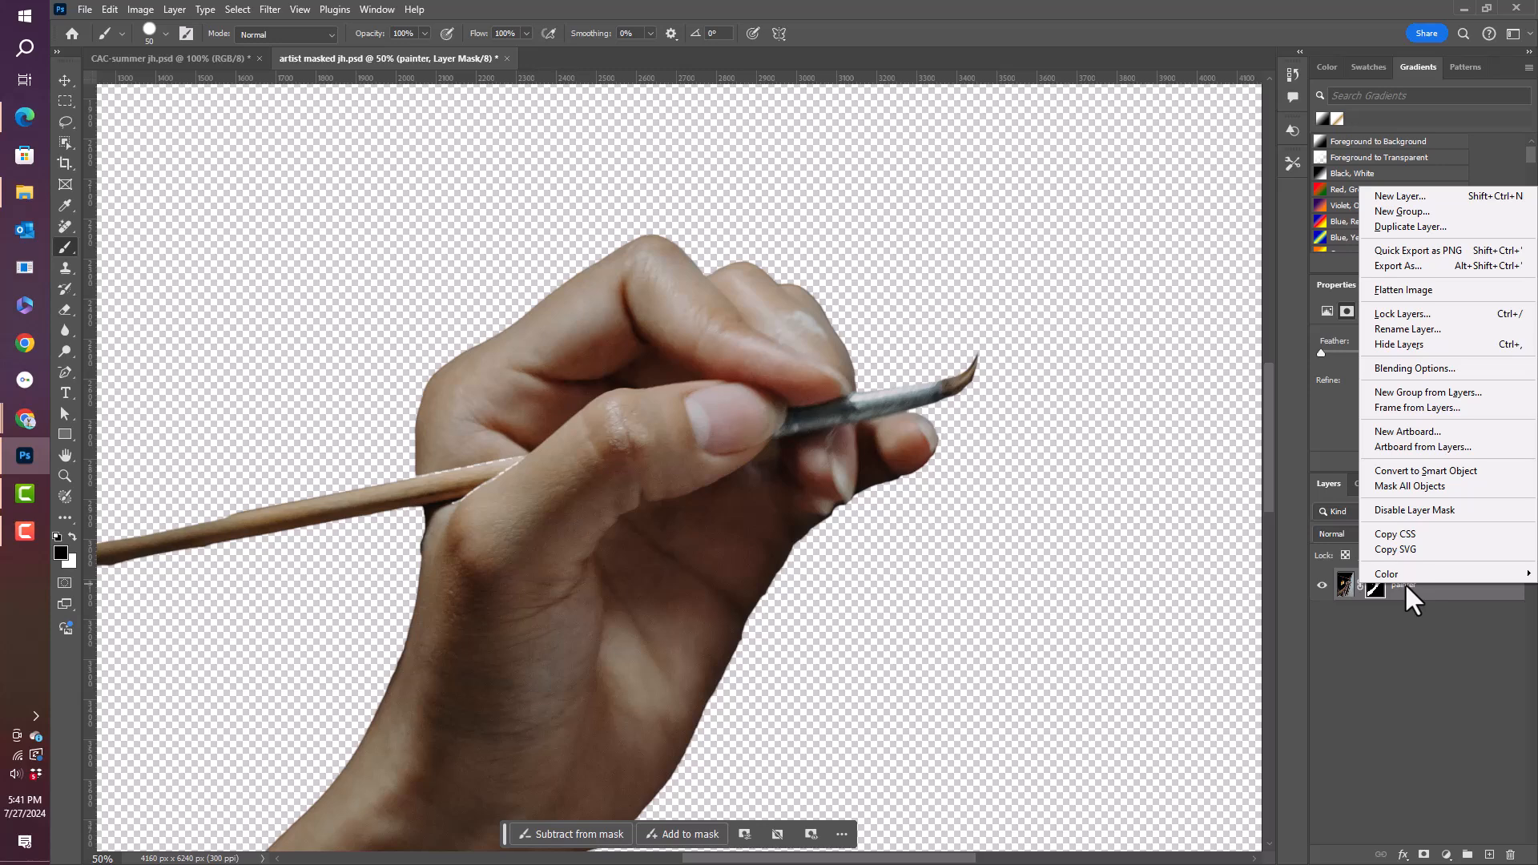
{"action": "left_click", "coordinate": [1407, 232]}
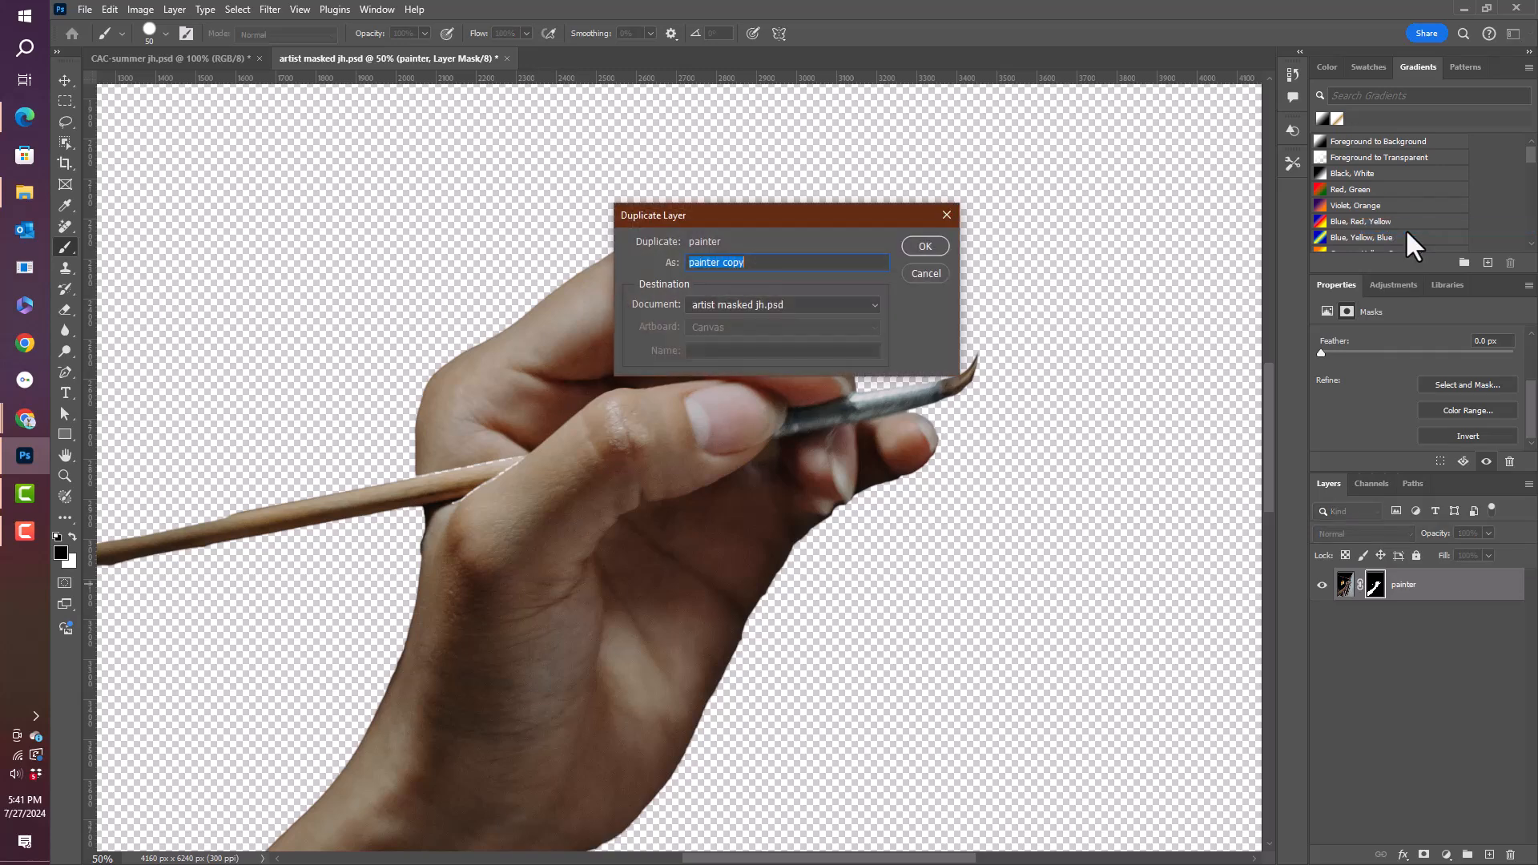
{"action": "left_click", "coordinate": [870, 302]}
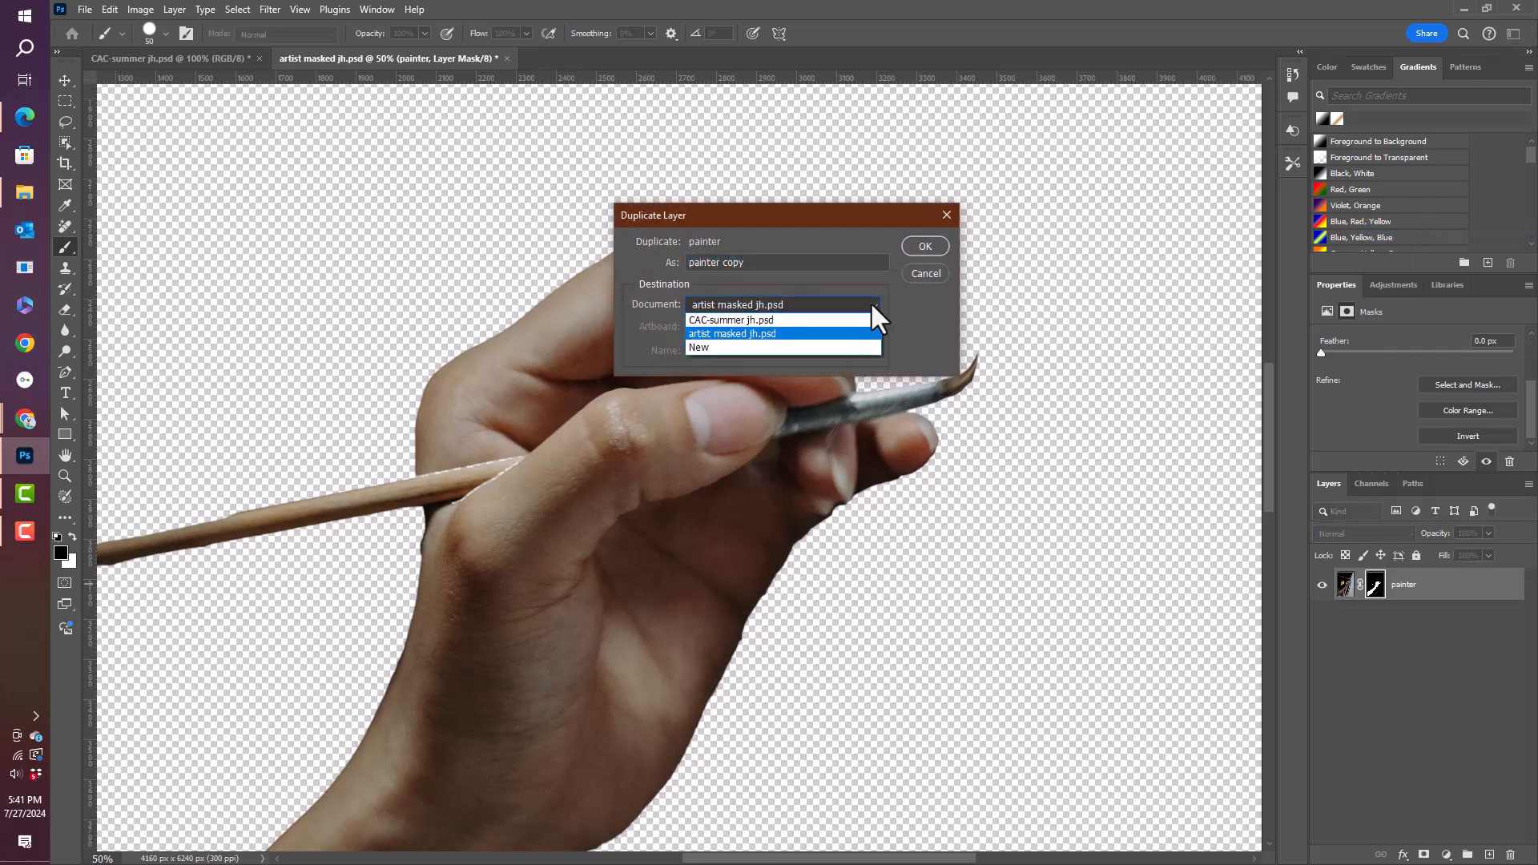
{"action": "left_click", "coordinate": [821, 317]}
{"action": "left_click", "coordinate": [920, 244]}
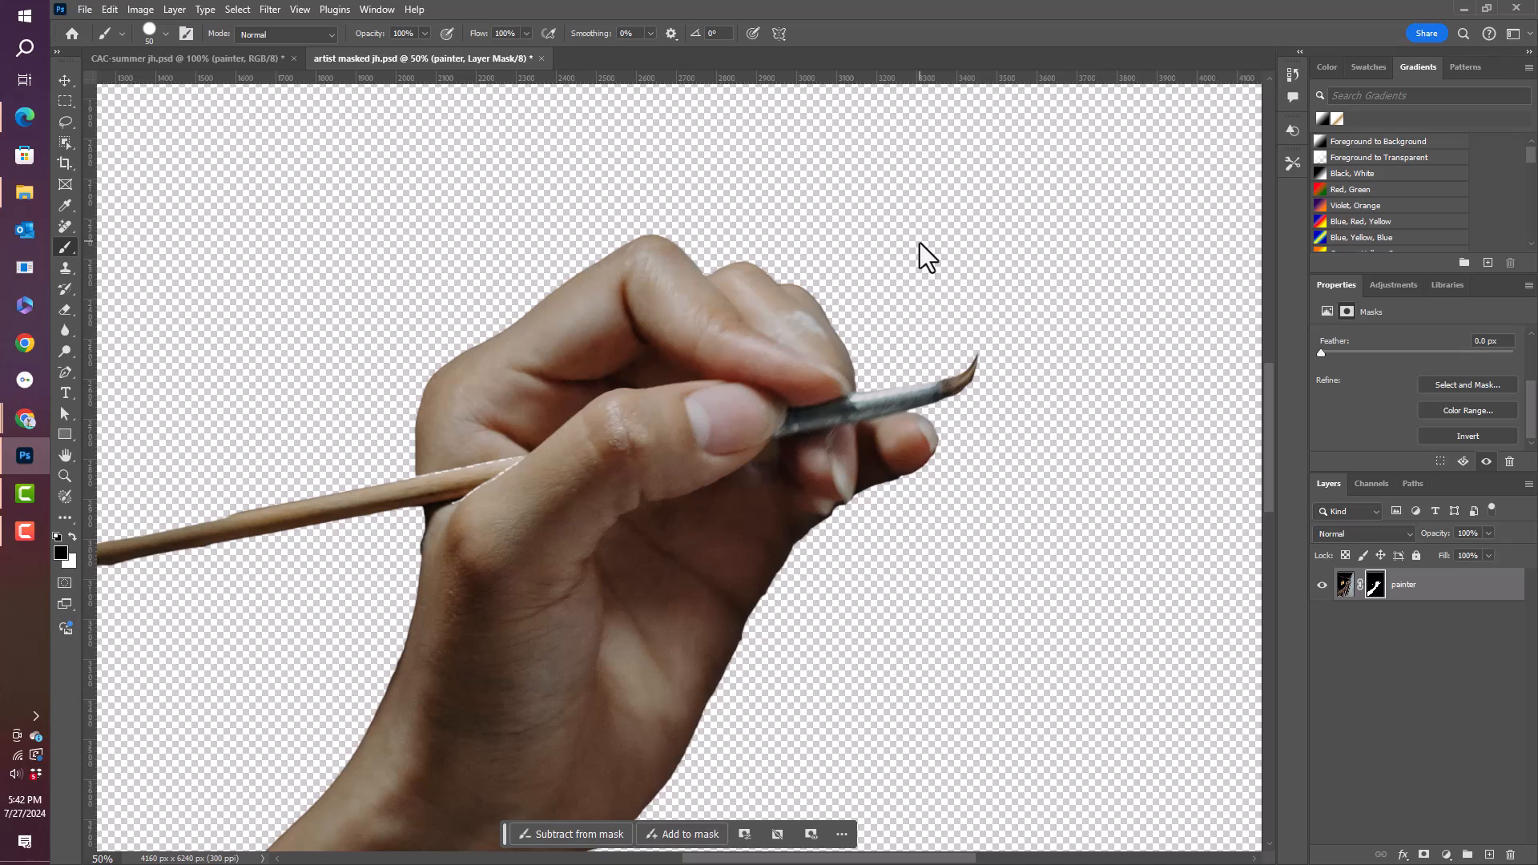
- Switch to CAC-summer jh.psd and scale the painter layer proportionally to 10% with Free Transform
{"action": "left_click", "coordinate": [233, 59]}
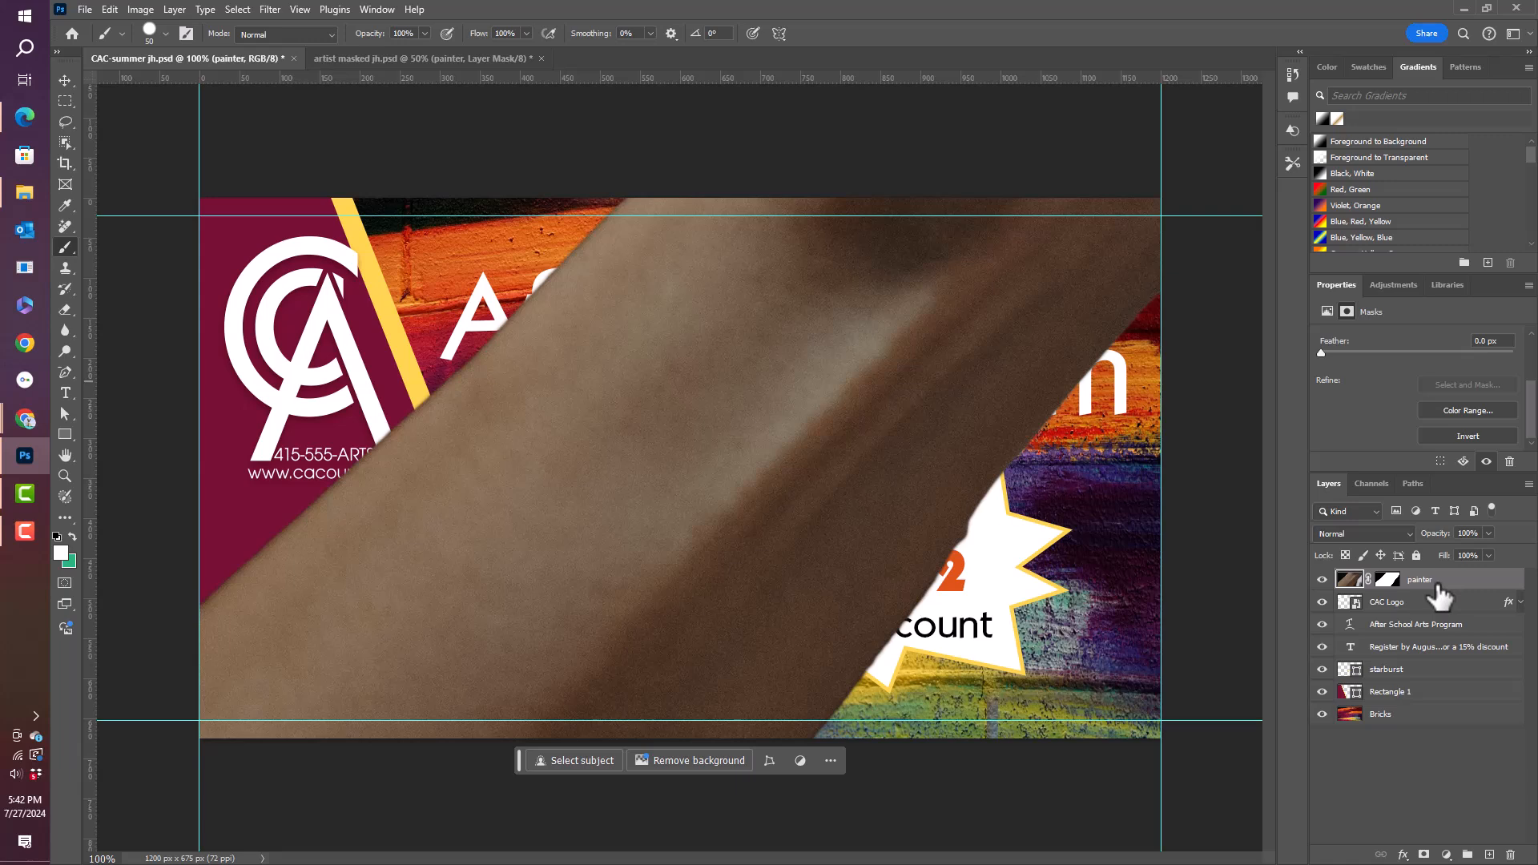
{"action": "key", "text": "ctrl+t"}
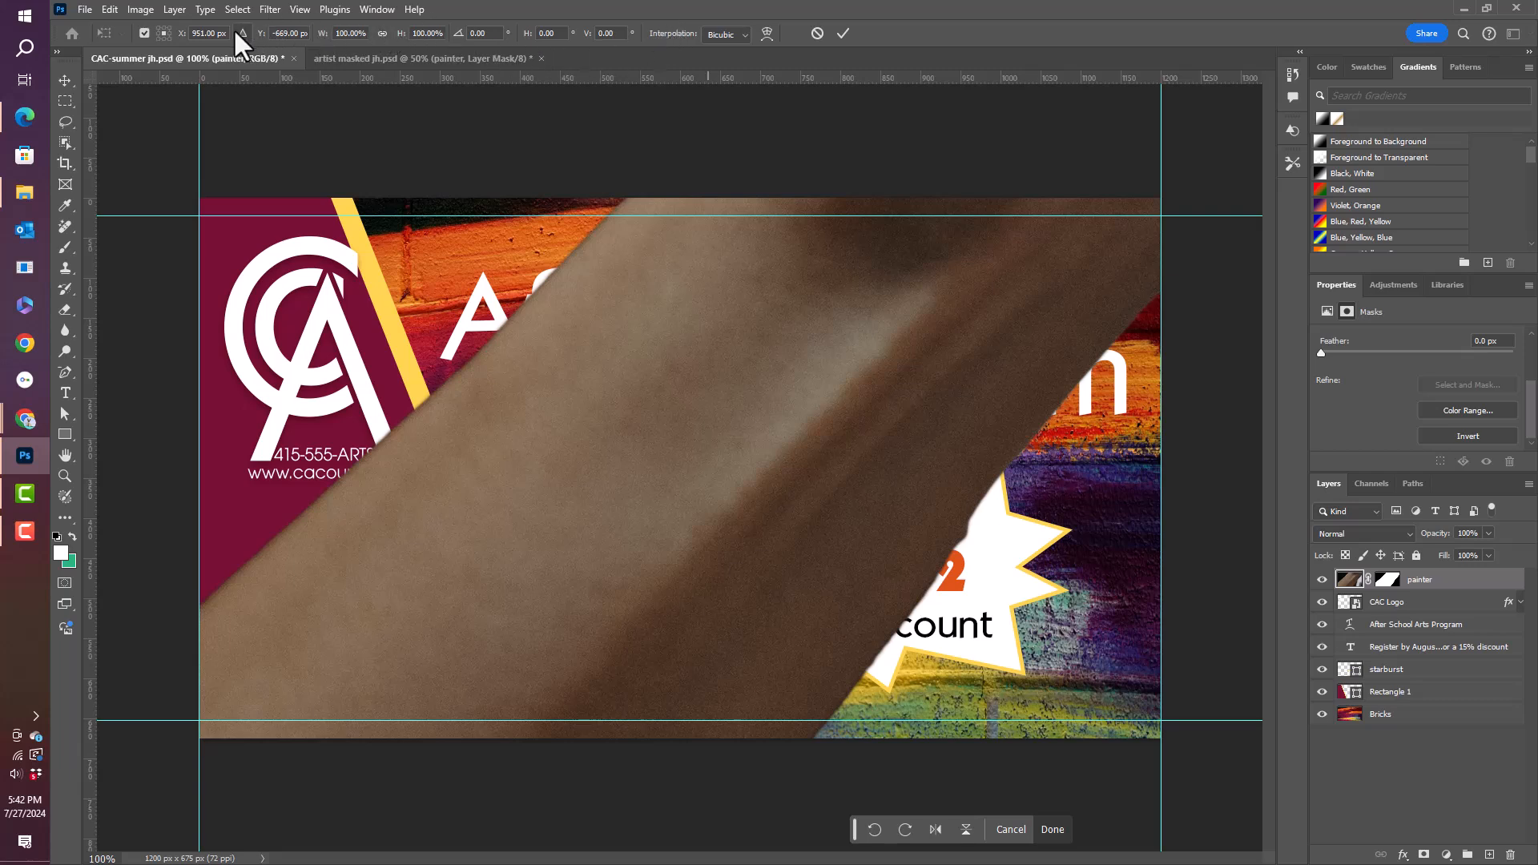
{"action": "left_click", "coordinate": [407, 37]}
{"action": "left_click", "coordinate": [382, 35]}
{"action": "left_click", "coordinate": [425, 33]}
{"action": "type", "text": "10"}
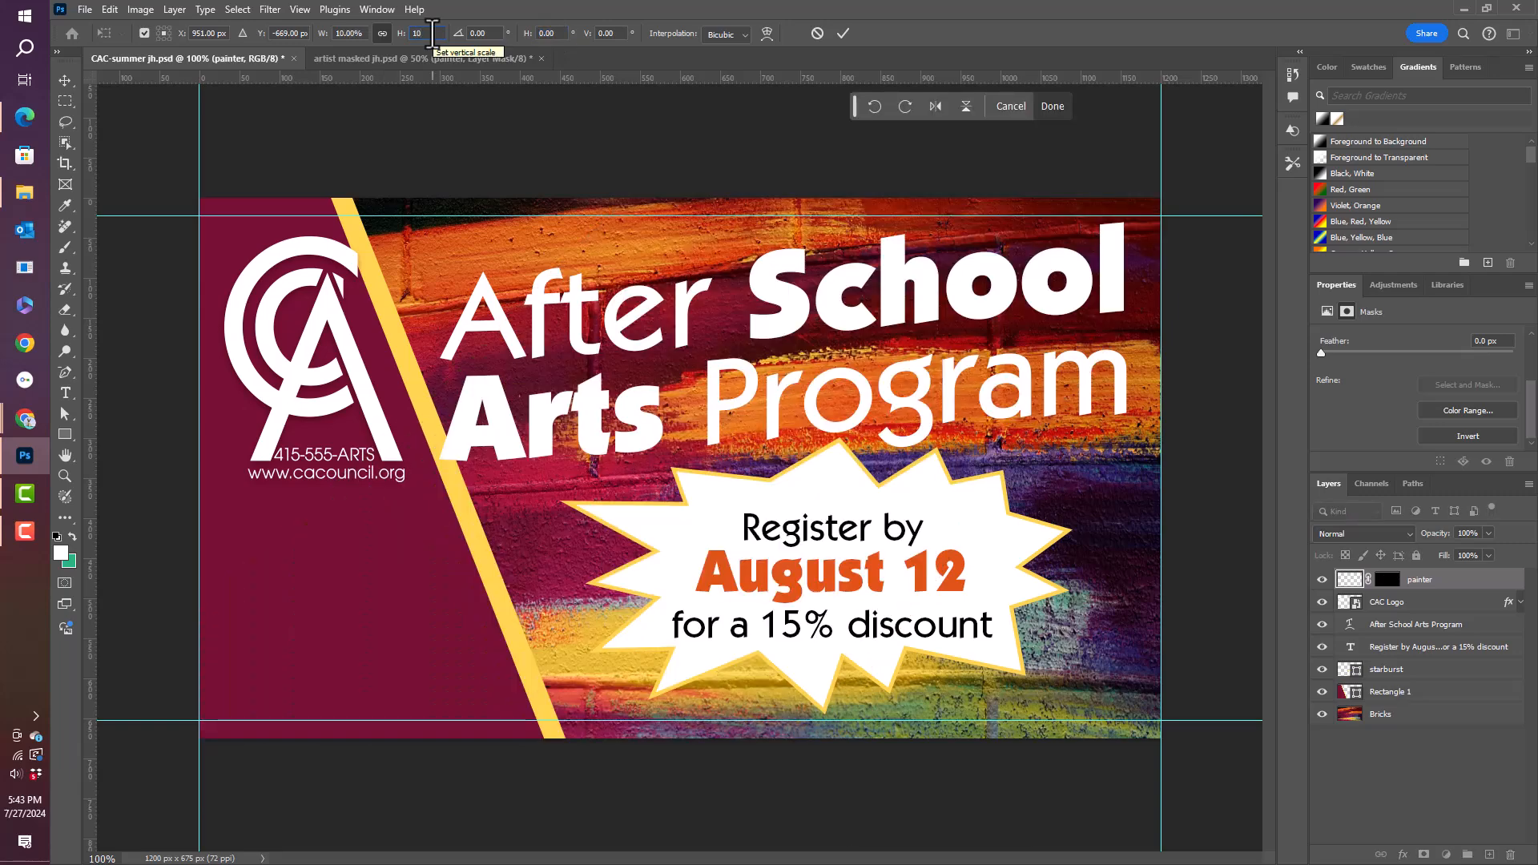
{"action": "key", "text": "Return"}
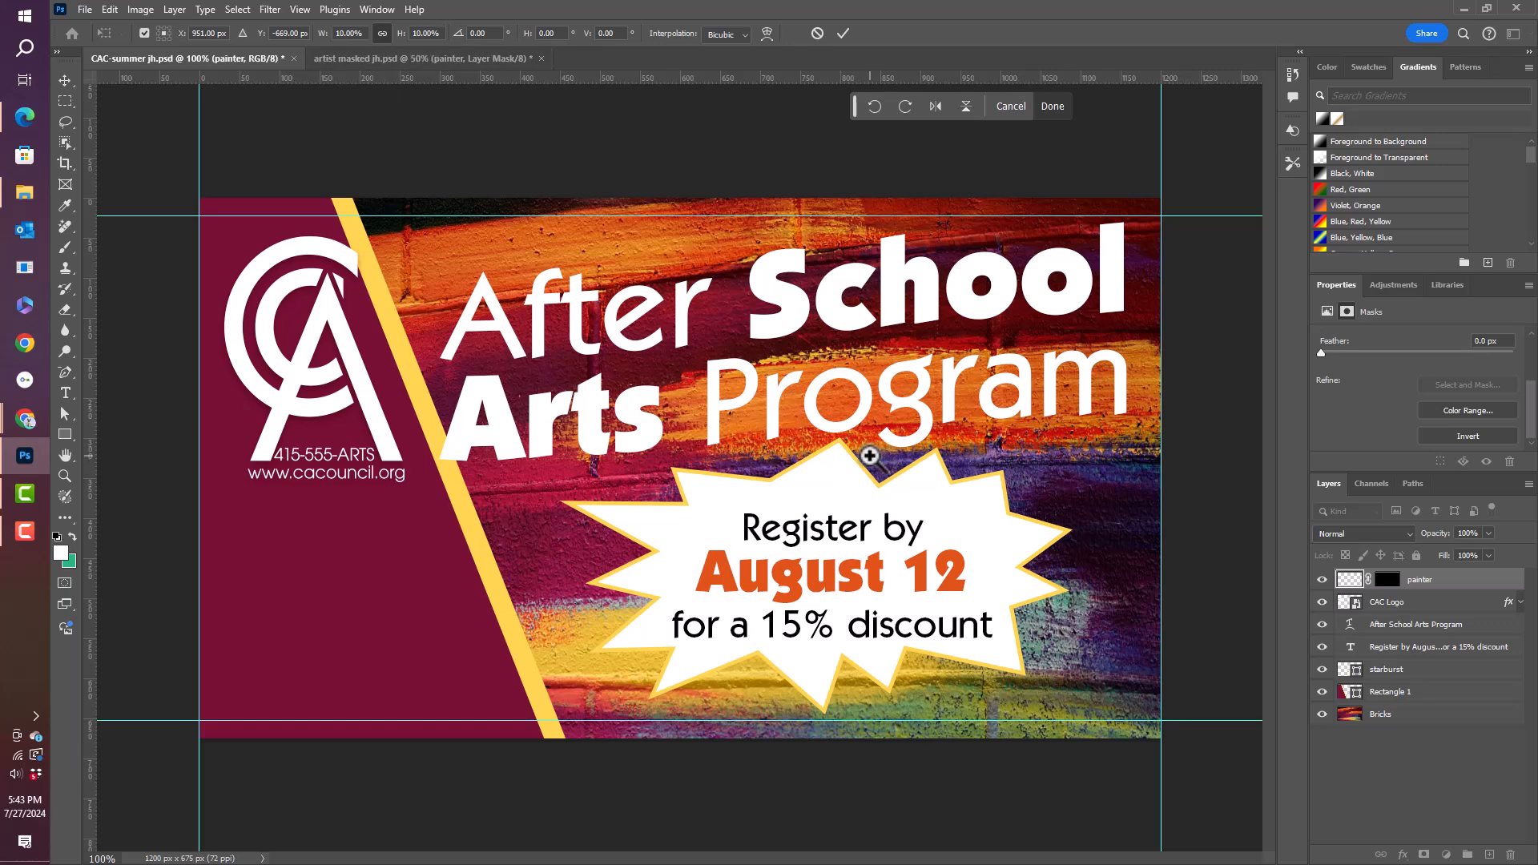
- Move the scaled painter arm to about X 208 px, Y 394 px over the maroon area below the logo, and fit the banner in view
{"action": "key", "text": "ctrl+minus"}
{"action": "key", "text": "ctrl+minus"}
{"action": "key", "text": "ctrl+minus"}
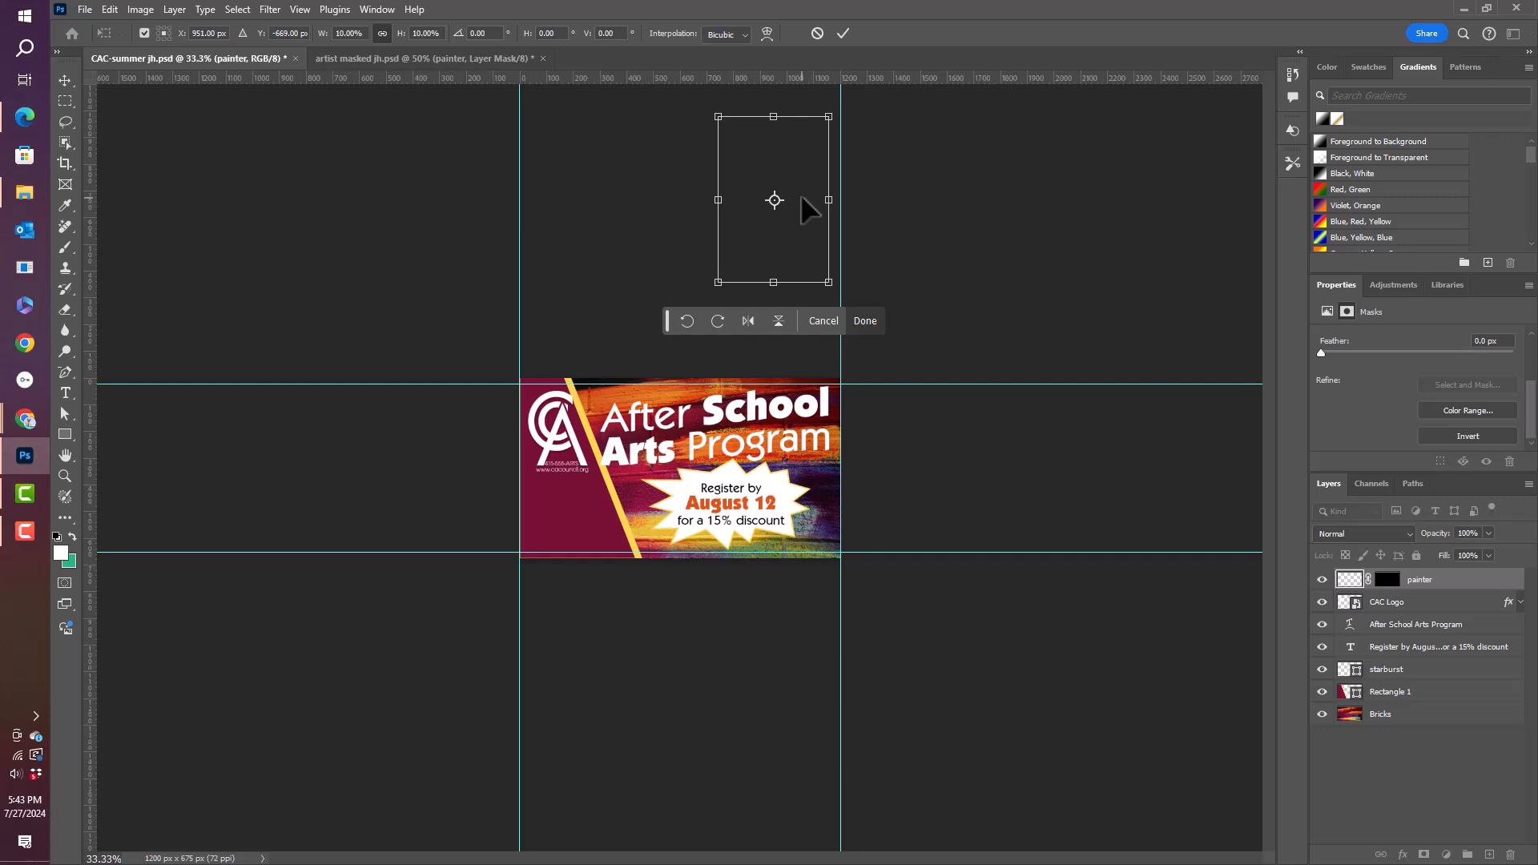
{"action": "mouse_move", "coordinate": [802, 198]}
{"action": "left_mouse_down"}
{"action": "mouse_move", "coordinate": [714, 370]}
{"action": "mouse_move", "coordinate": [607, 489]}
{"action": "left_mouse_up"}
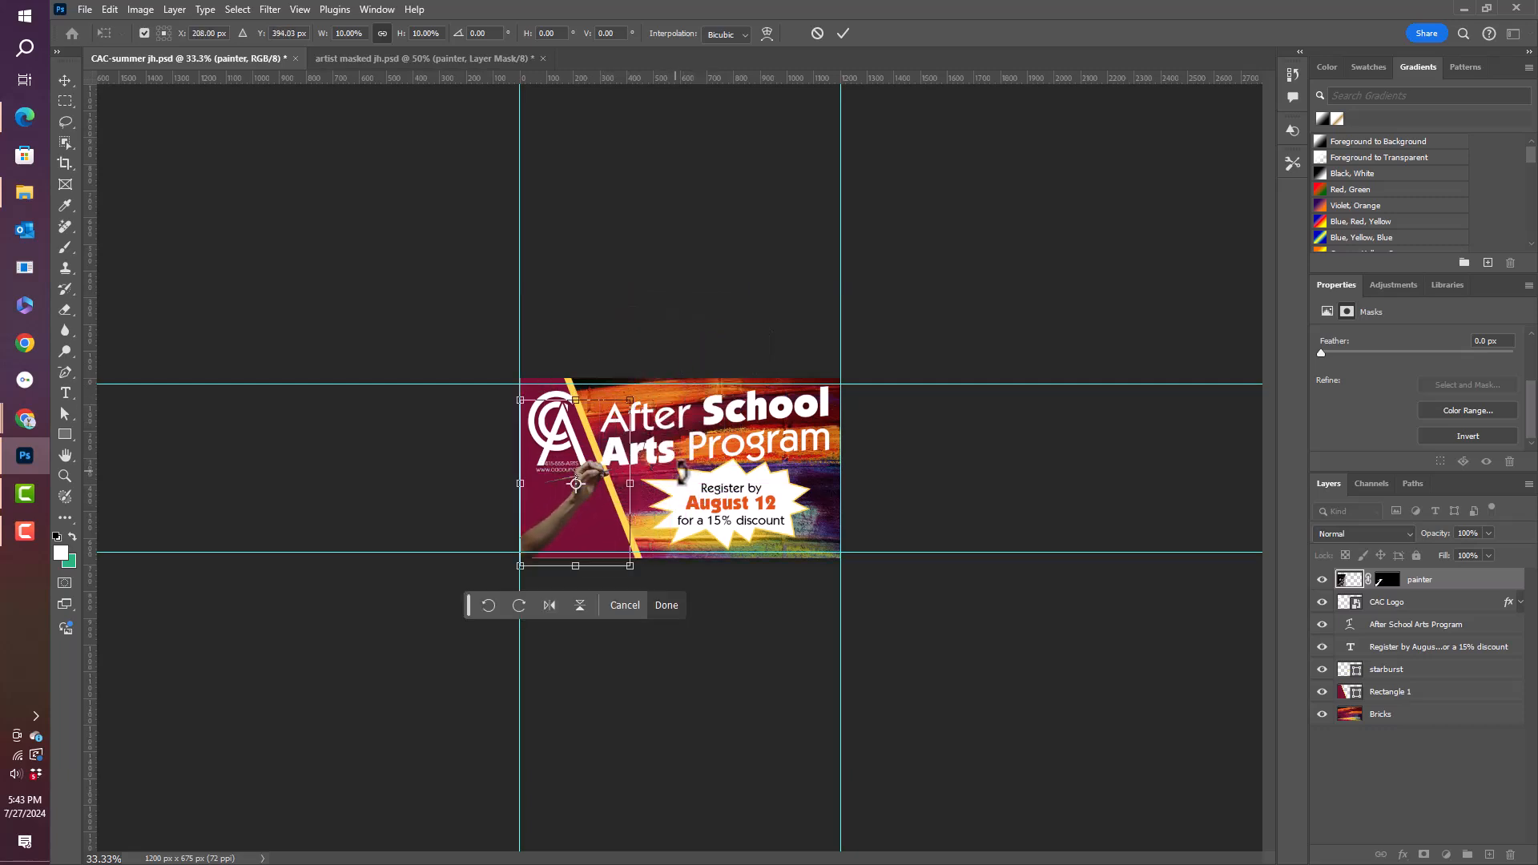
{"action": "key", "text": "ctrl+="}
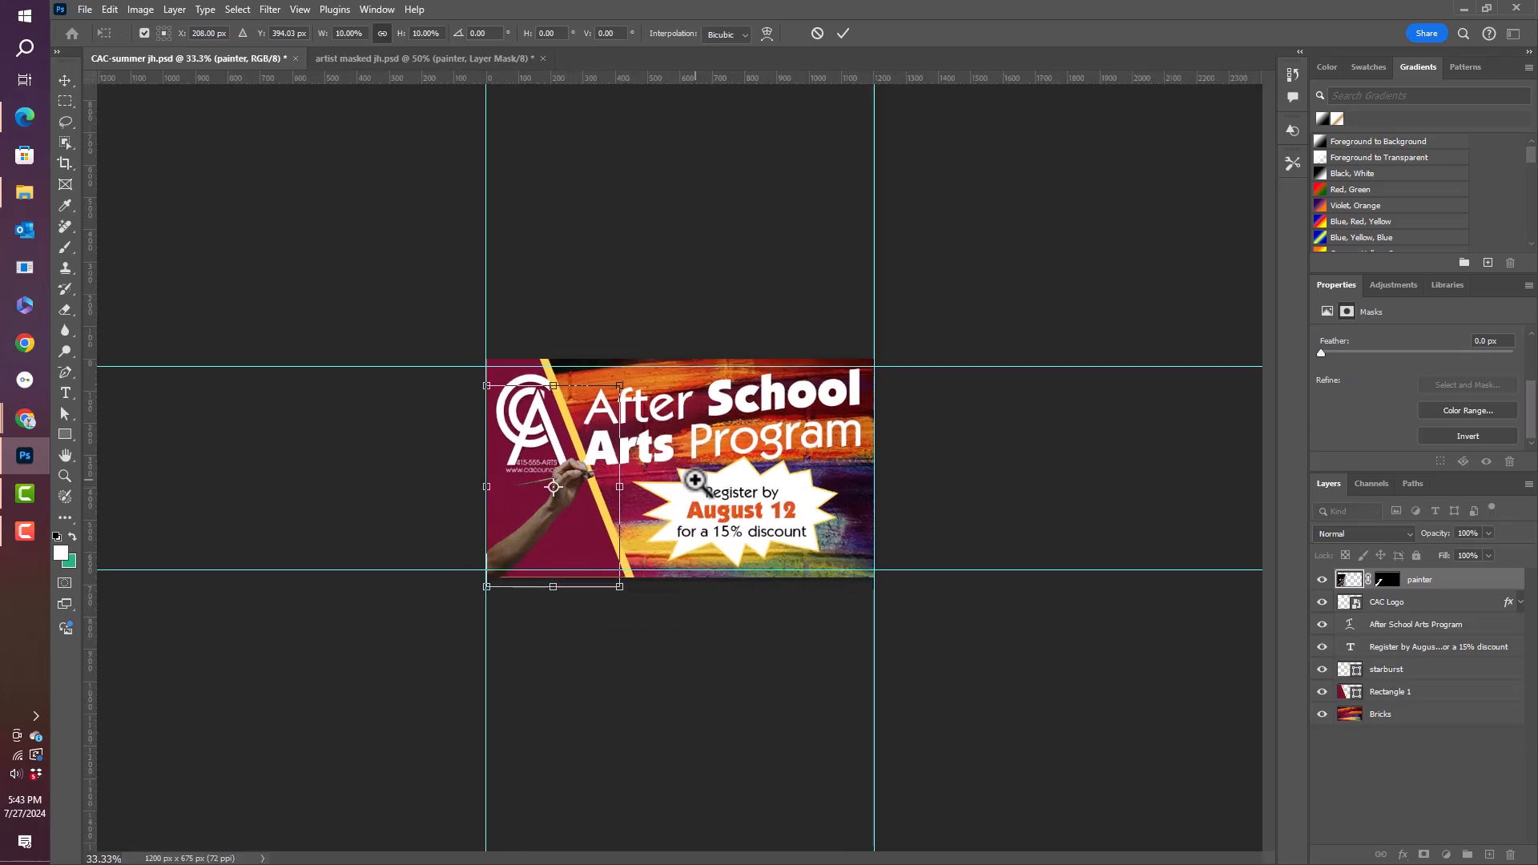
{"action": "double_click", "coordinate": [65, 456]}
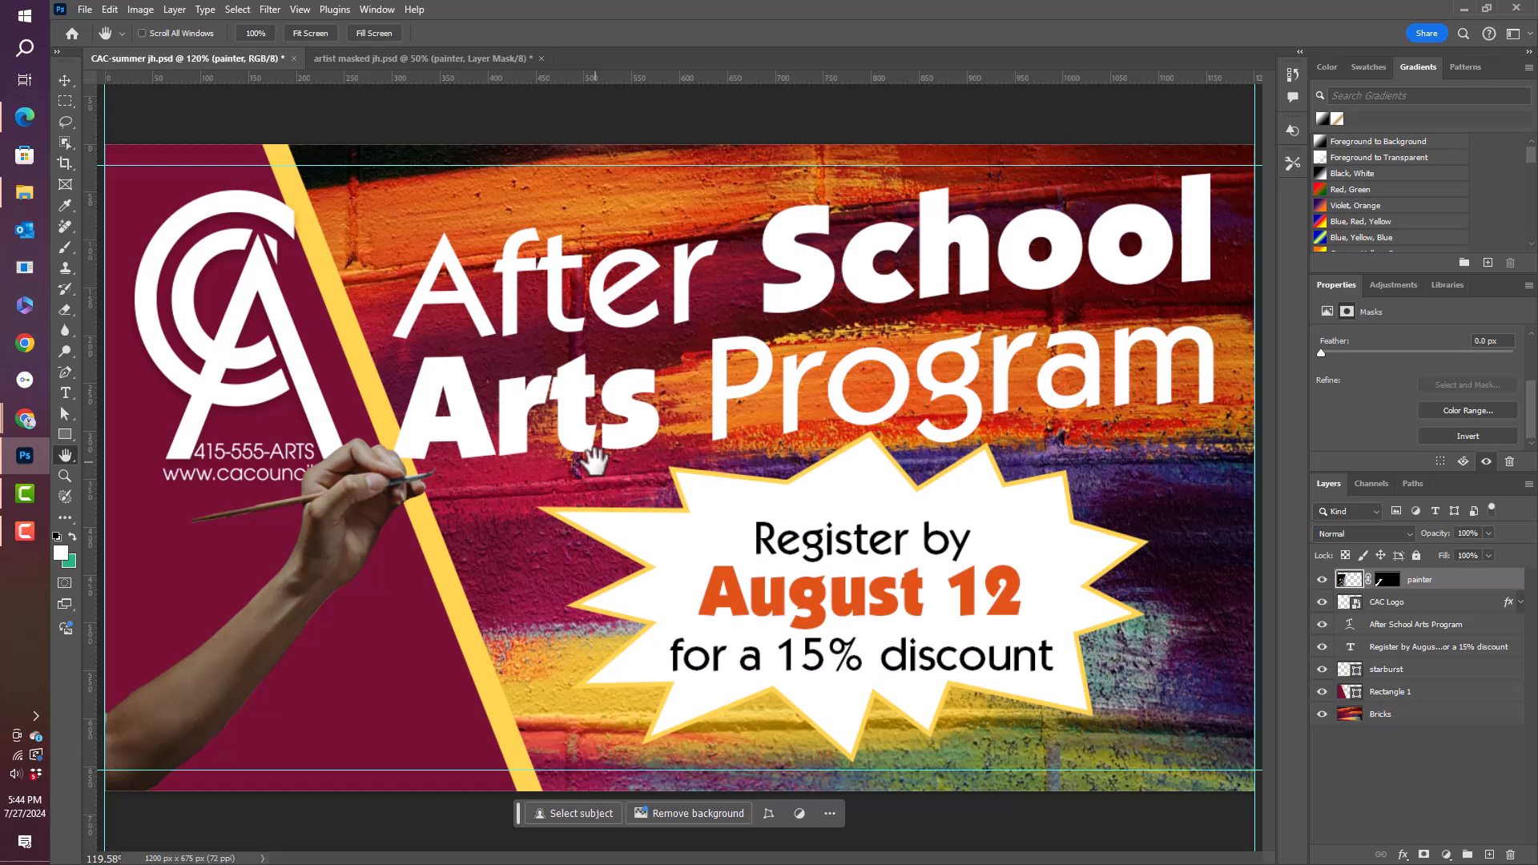
- Select the starburst layer
{"action": "left_click", "coordinate": [1398, 671]}
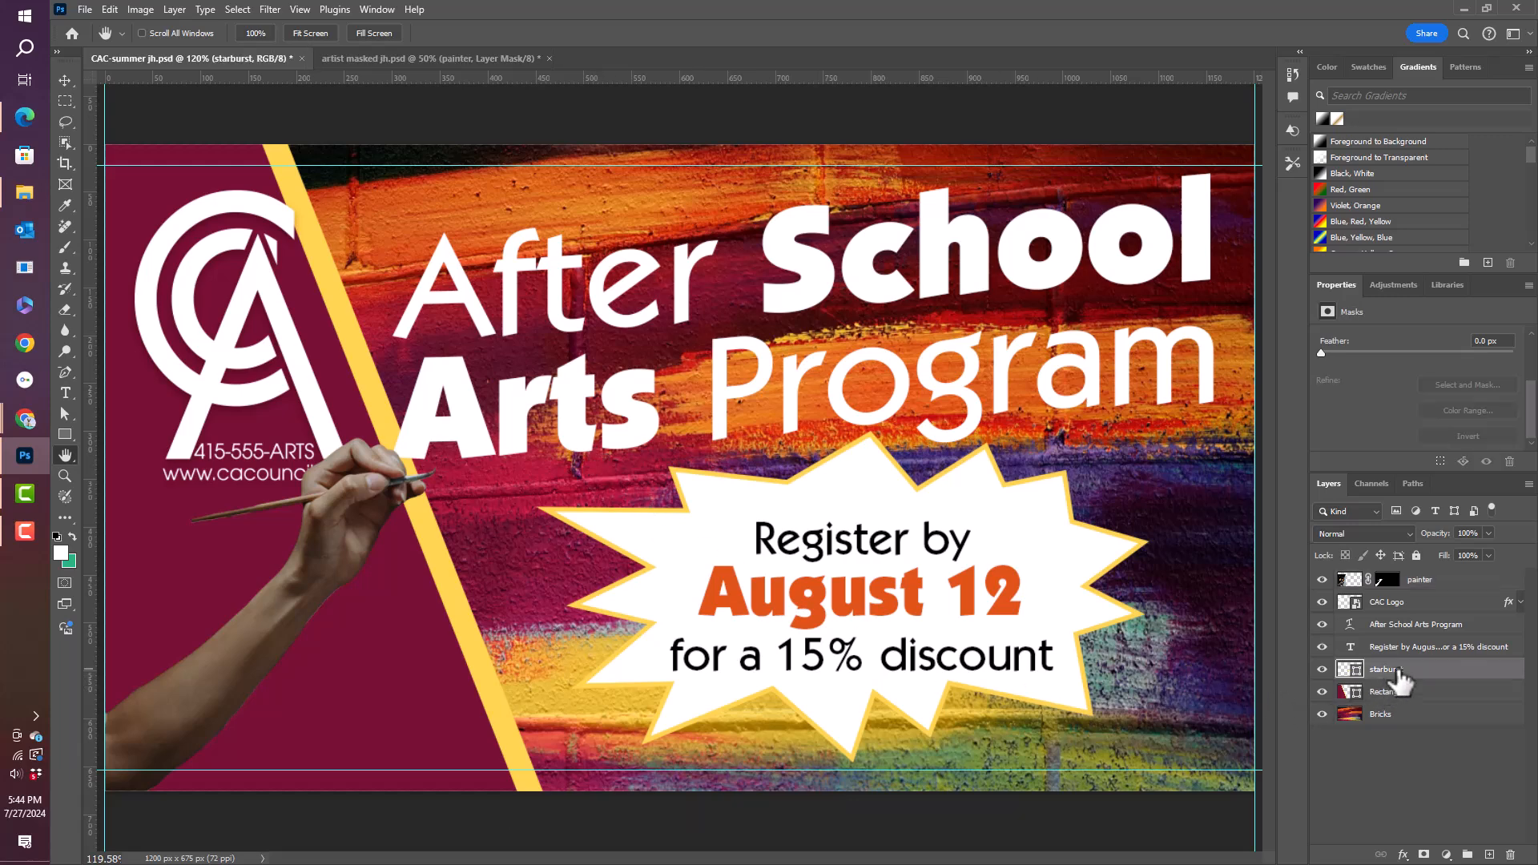